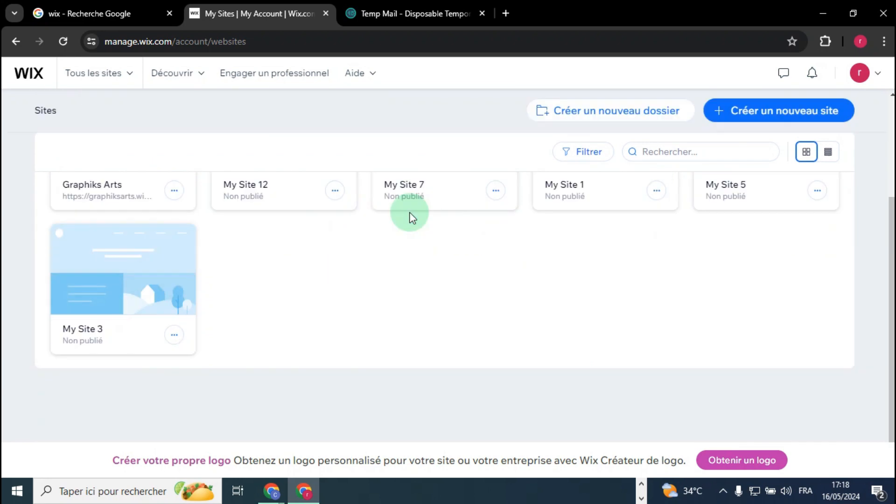
{"action": "scroll", "coordinate": [410, 211], "scroll_direction": "up", "scroll_amount": 3}
{"action": "left_click", "coordinate": [132, 28]}
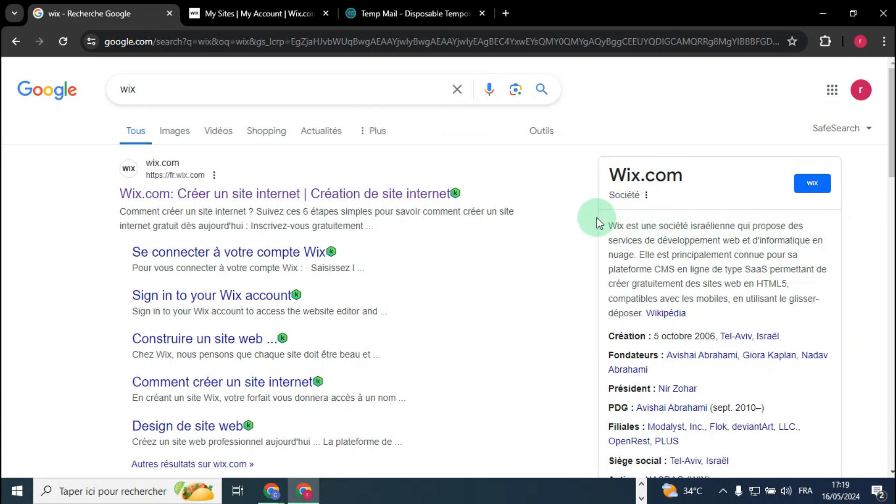
{"action": "left_click", "coordinate": [252, 13]}
{"action": "left_click", "coordinate": [74, 18]}
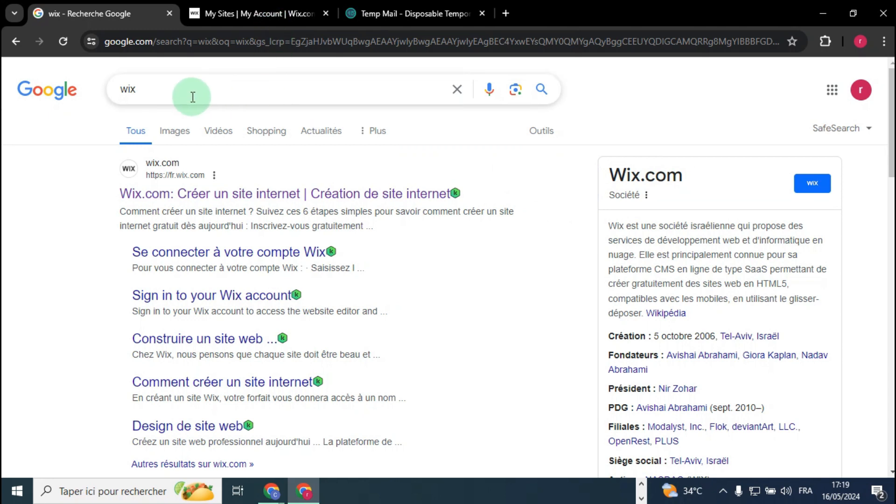
{"action": "left_click", "coordinate": [130, 93]}
{"action": "left_click", "coordinate": [20, 130]}
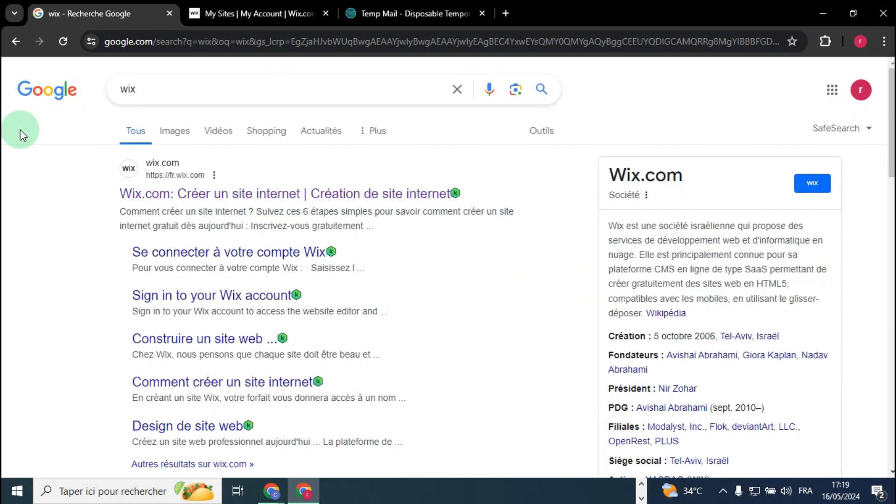
{"action": "left_click", "coordinate": [278, 89]}
{"action": "left_click", "coordinate": [28, 182]}
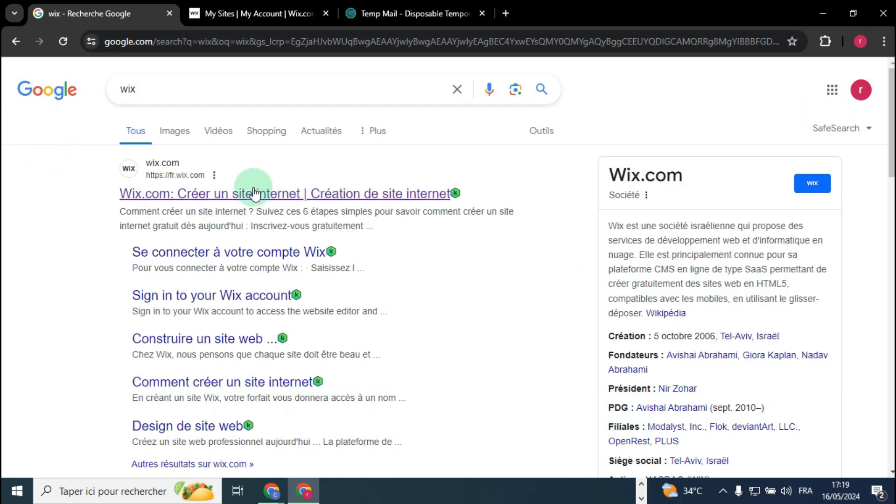
Start a new site from the Wix account's site list and set its type to Boutique de vêtements.
{"action": "left_click", "coordinate": [247, 14]}
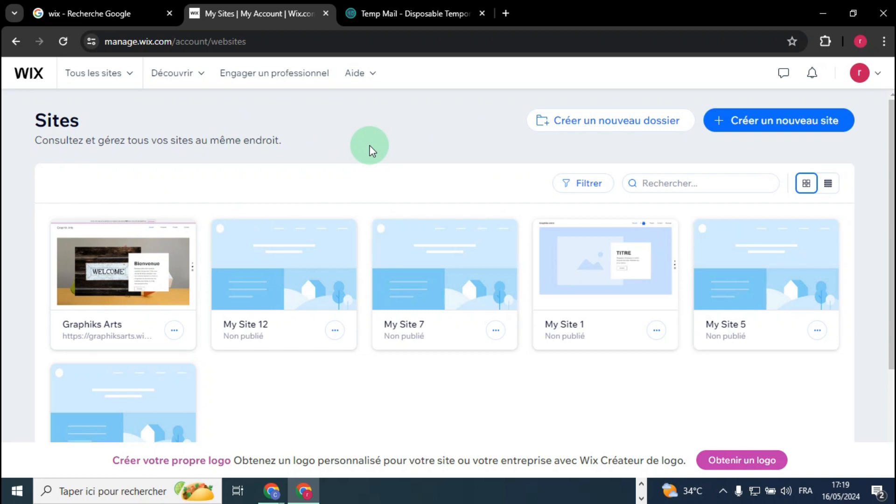
{"action": "left_click", "coordinate": [779, 125]}
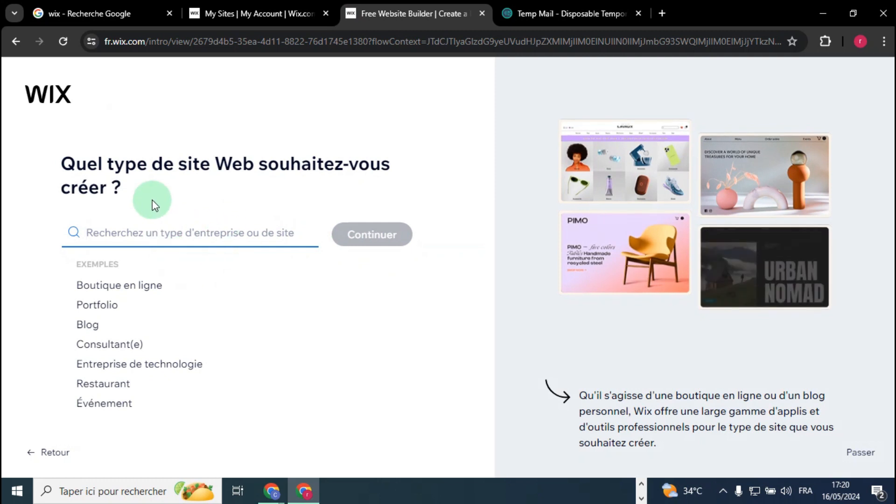
{"action": "left_click_drag", "start_coordinate": [58, 164], "coordinate": [348, 187]}
{"action": "left_click", "coordinate": [226, 231]}
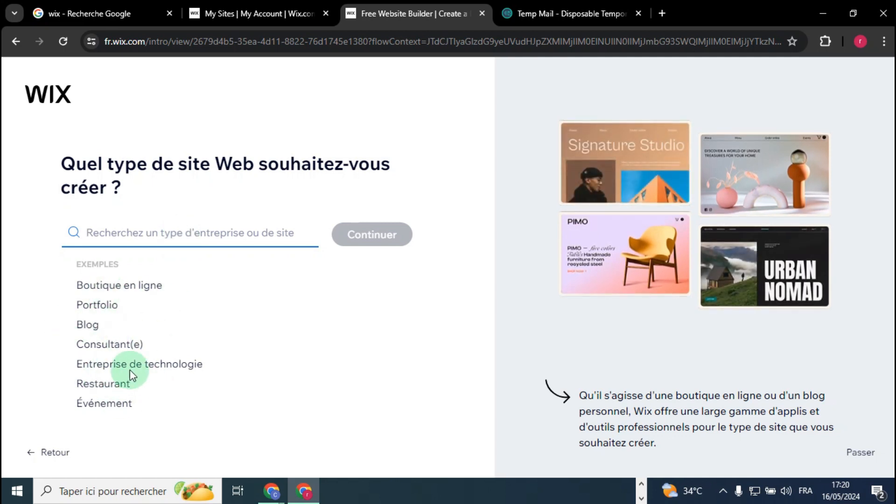
{"action": "type", "text": "v"}
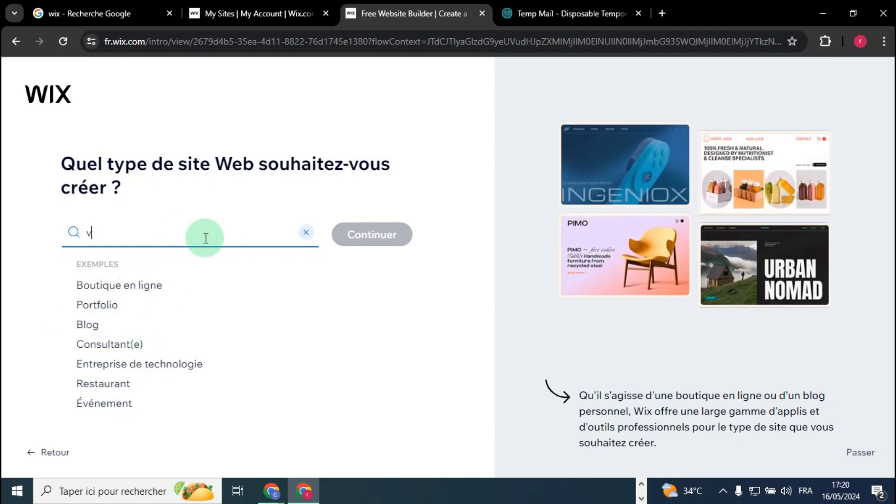
{"action": "type", "text": "etem"}
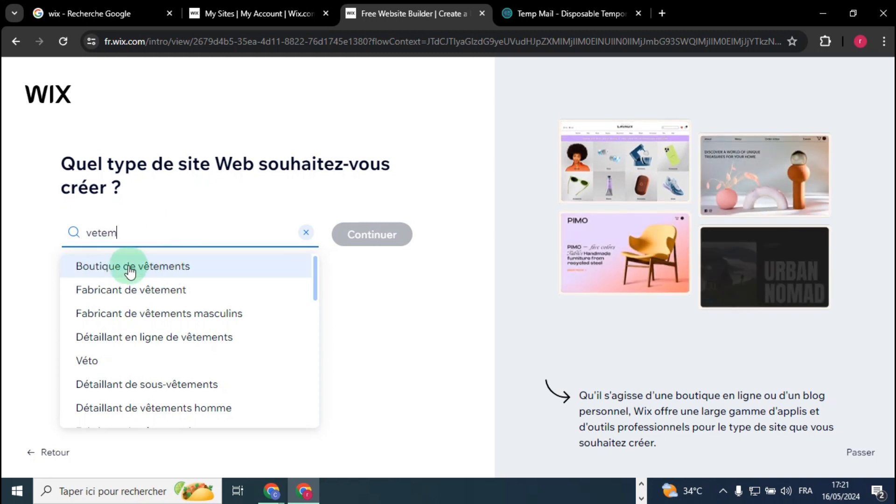
{"action": "left_click", "coordinate": [156, 266]}
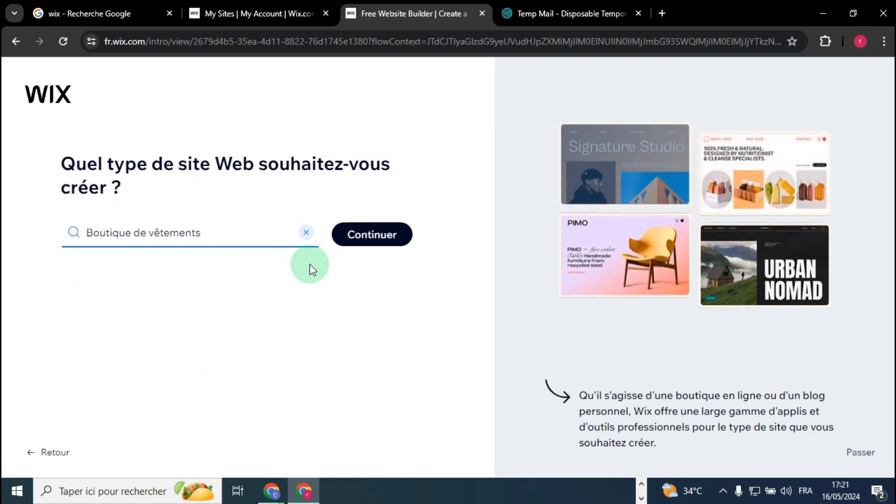
{"action": "left_click", "coordinate": [366, 248]}
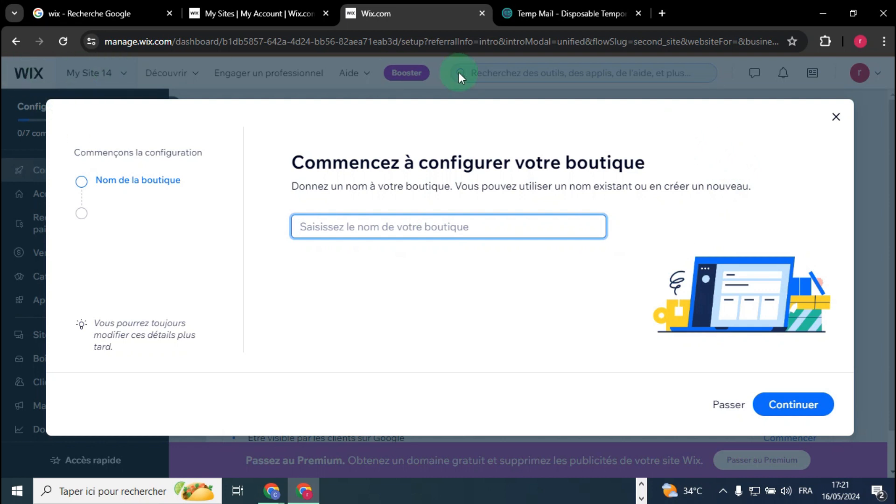
Name the store DC Vetements and answer the existing online store question with "Non, je débute".
{"action": "left_click", "coordinate": [544, 219]}
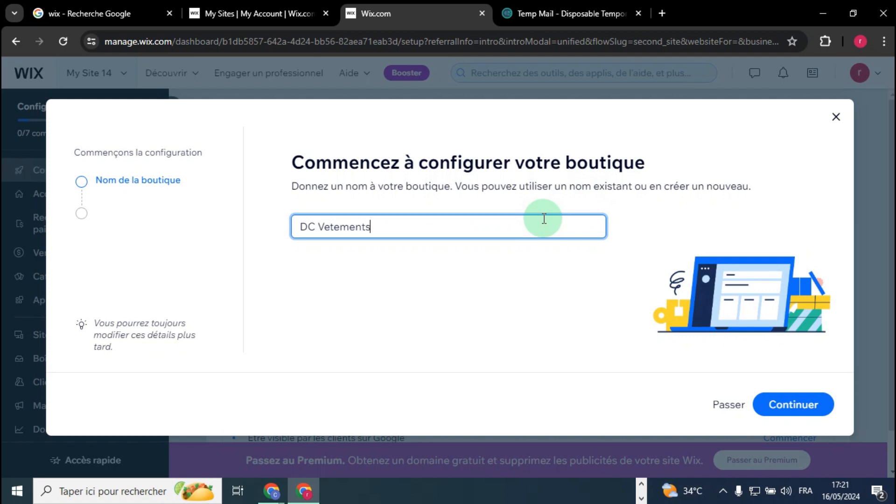
{"action": "left_click", "coordinate": [802, 405]}
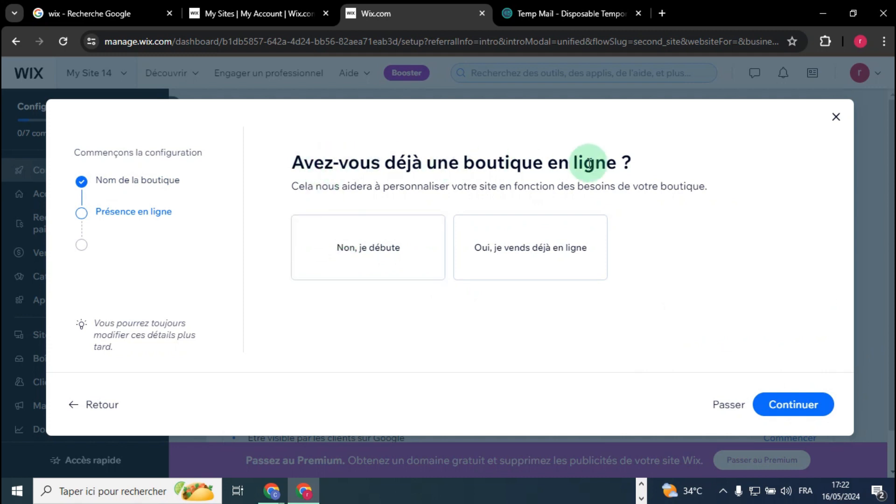
{"action": "left_click", "coordinate": [363, 250]}
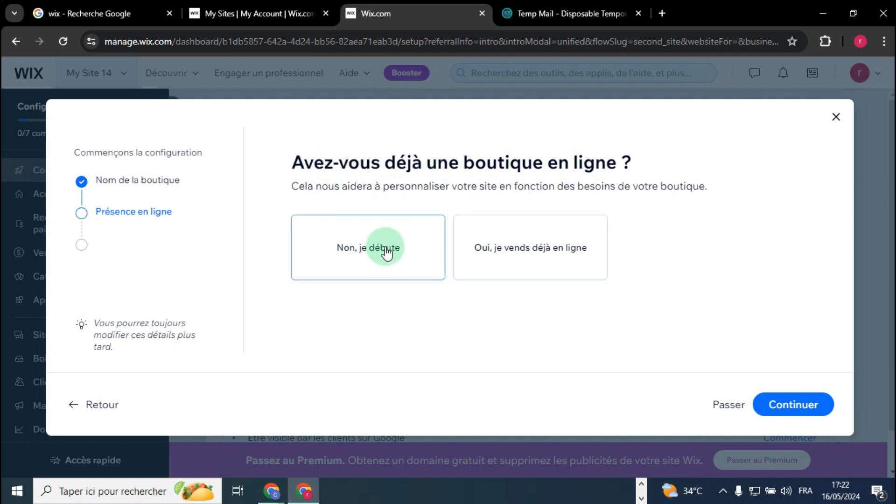
{"action": "left_click", "coordinate": [783, 407]}
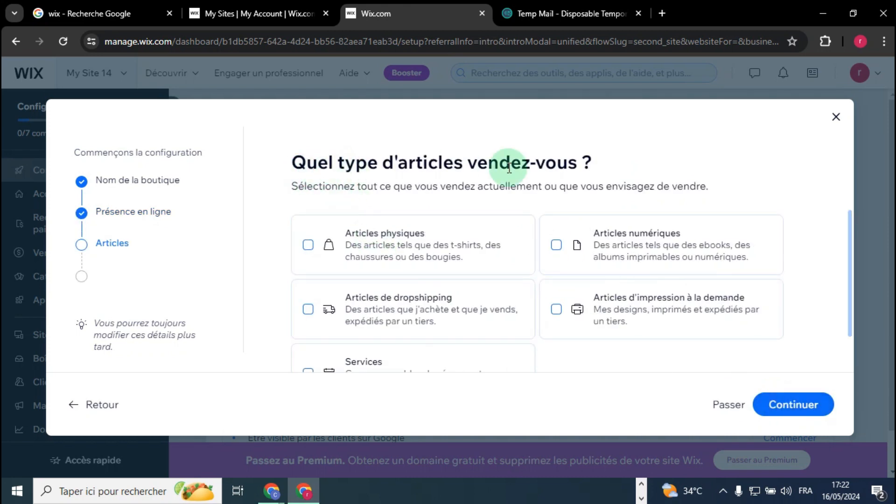
Choose Articles physiques as the type of items sold and continue the store setup.
{"action": "scroll", "coordinate": [540, 230], "scroll_direction": "down", "scroll_amount": 1}
{"action": "scroll", "coordinate": [456, 231], "scroll_direction": "up", "scroll_amount": 1}
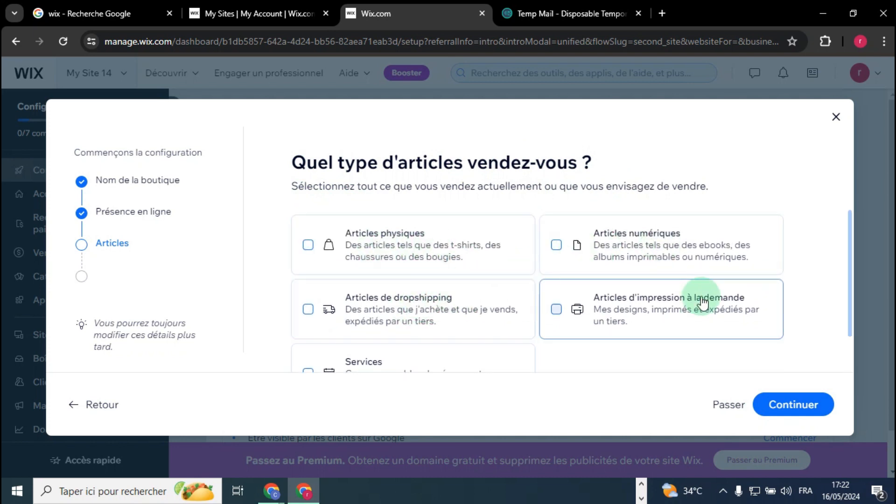
{"action": "scroll", "coordinate": [570, 246], "scroll_direction": "down", "scroll_amount": 1}
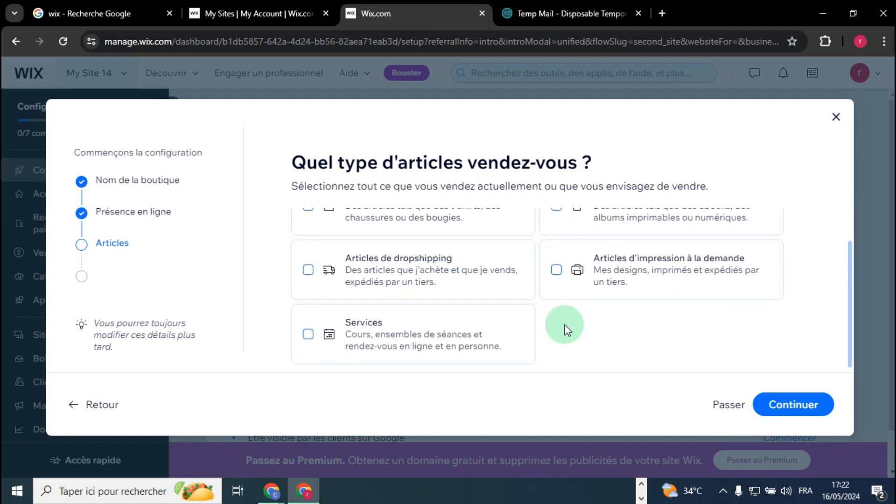
{"action": "scroll", "coordinate": [566, 328], "scroll_direction": "up", "scroll_amount": 1}
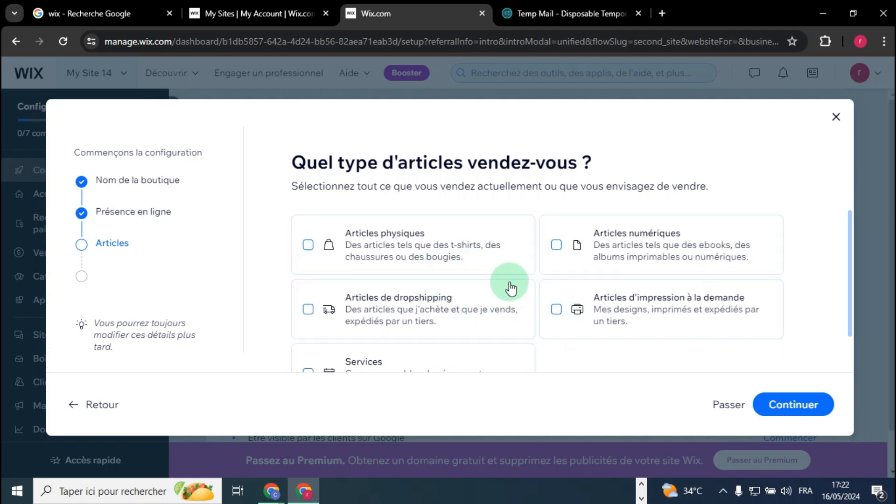
{"action": "left_click", "coordinate": [382, 249]}
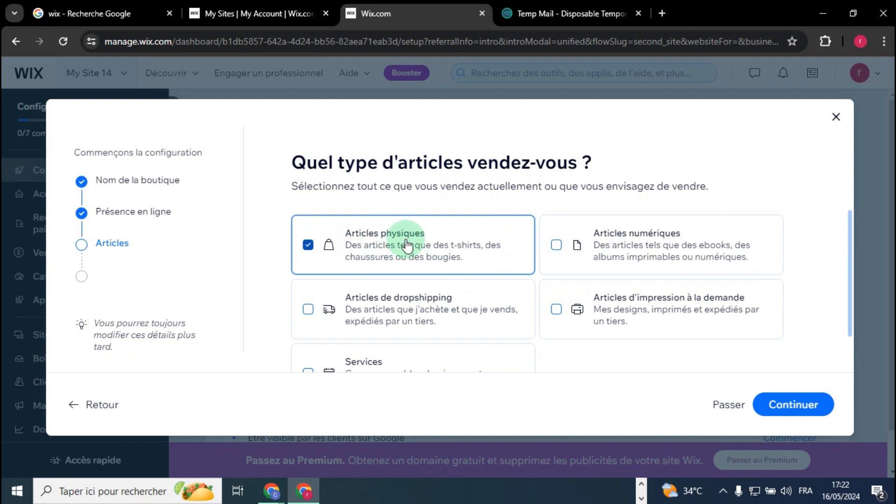
{"action": "left_click", "coordinate": [800, 405]}
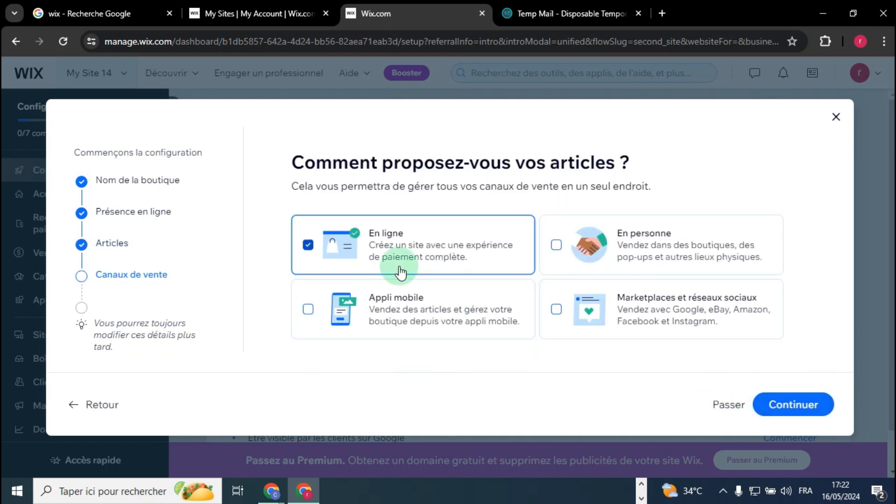
Keep only En ligne as the sales channel and complete the store setup questions.
{"action": "left_click_drag", "start_coordinate": [307, 172], "coordinate": [633, 165]}
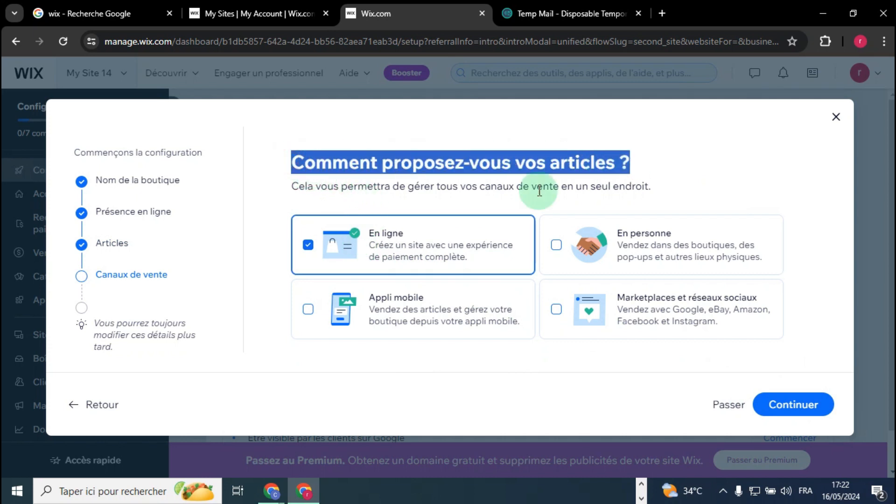
{"action": "left_click", "coordinate": [425, 247]}
{"action": "left_click", "coordinate": [428, 245]}
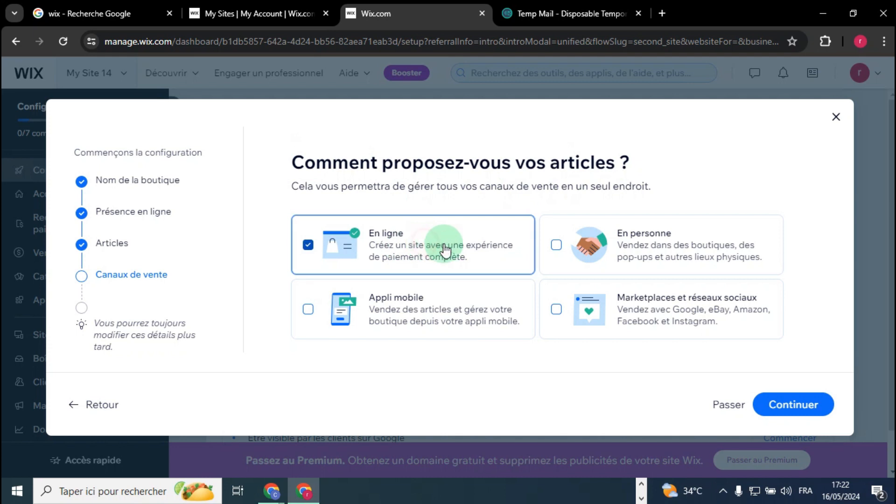
{"action": "left_click", "coordinate": [788, 404]}
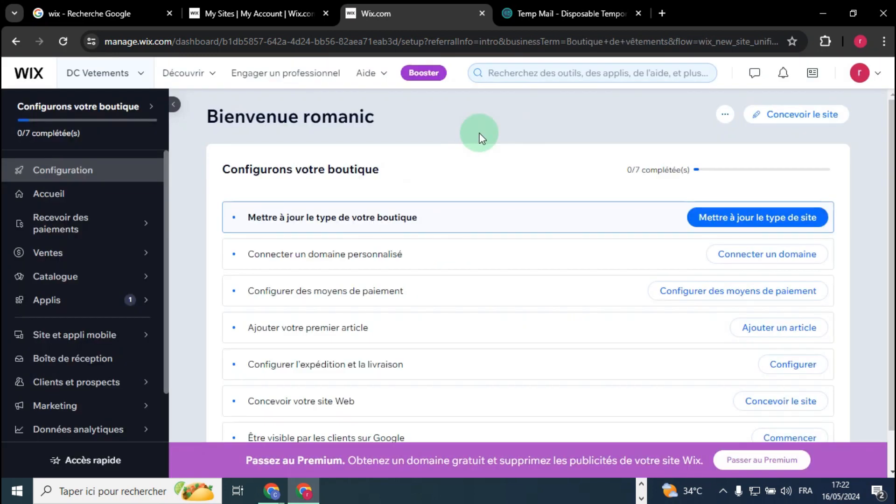
Begin designing the site from the store dashboard and opt to customise a template.
{"action": "left_click", "coordinate": [795, 117]}
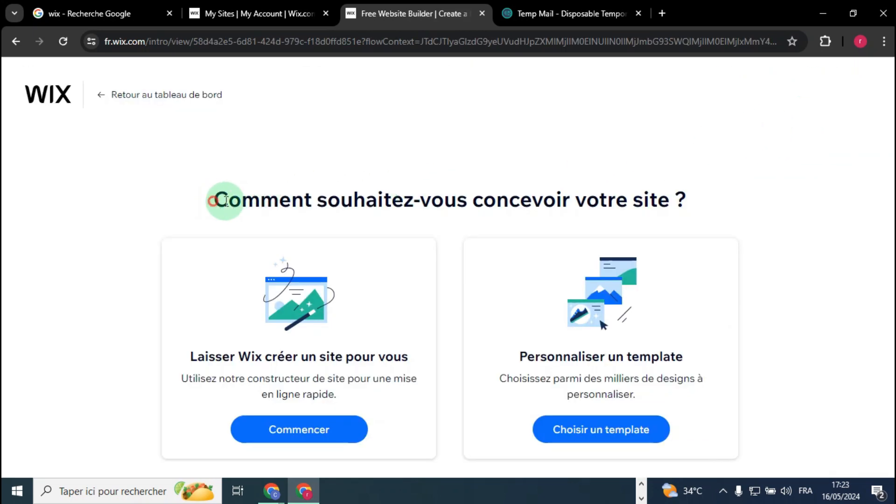
{"action": "left_click_drag", "start_coordinate": [215, 201], "coordinate": [732, 198]}
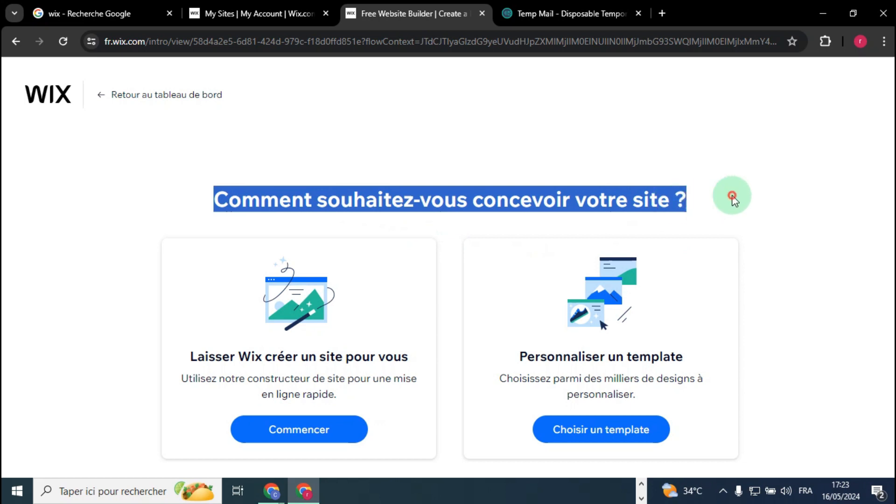
{"action": "left_click", "coordinate": [732, 198]}
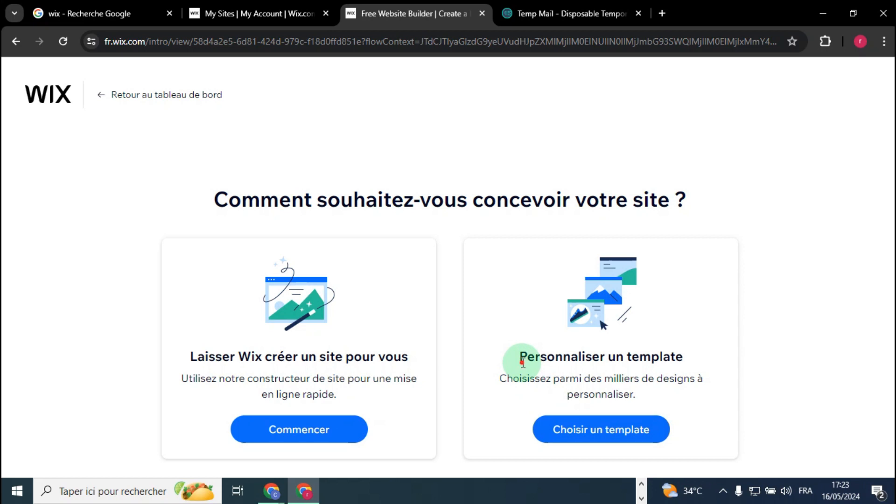
{"action": "left_click_drag", "start_coordinate": [516, 356], "coordinate": [721, 365]}
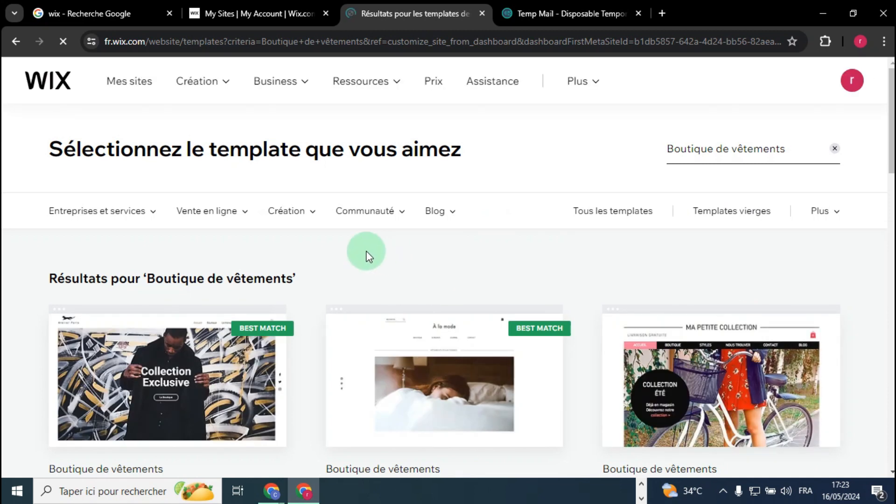
Browse the clothing store templates and filter the gallery to the Mode et vêtements category of Vente en ligne.
{"action": "scroll", "coordinate": [369, 257], "scroll_direction": "down", "scroll_amount": 10}
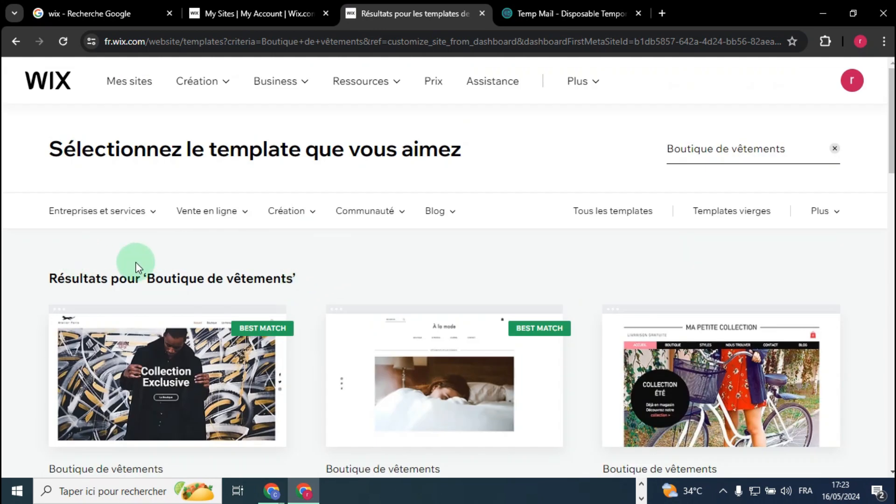
{"action": "left_click", "coordinate": [888, 331]}
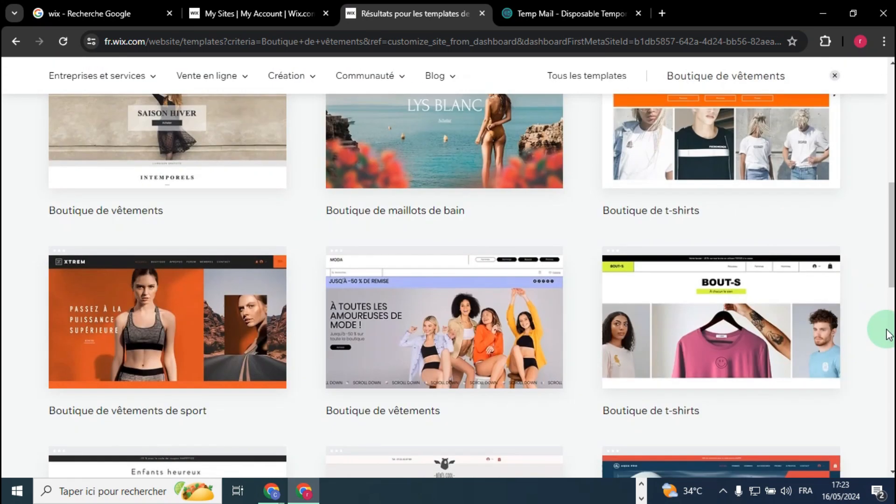
{"action": "left_click", "coordinate": [889, 330]}
{"action": "left_click", "coordinate": [889, 331]}
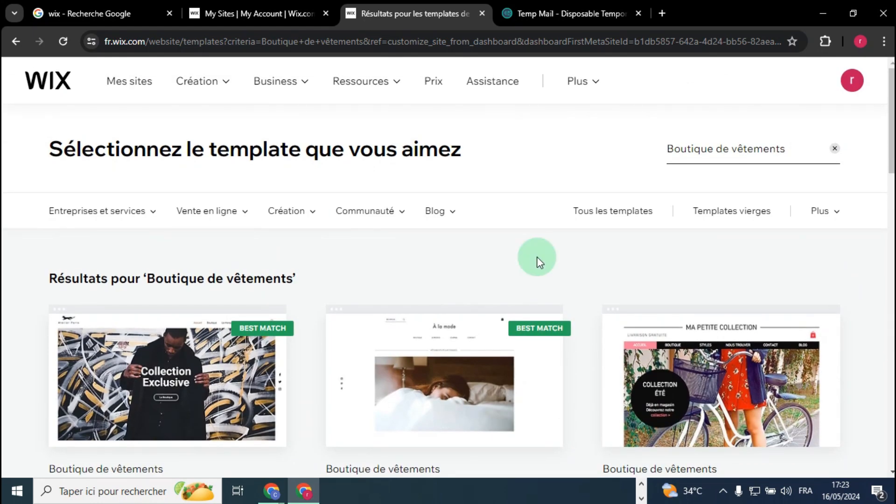
{"action": "mouse_move", "coordinate": [214, 211]}
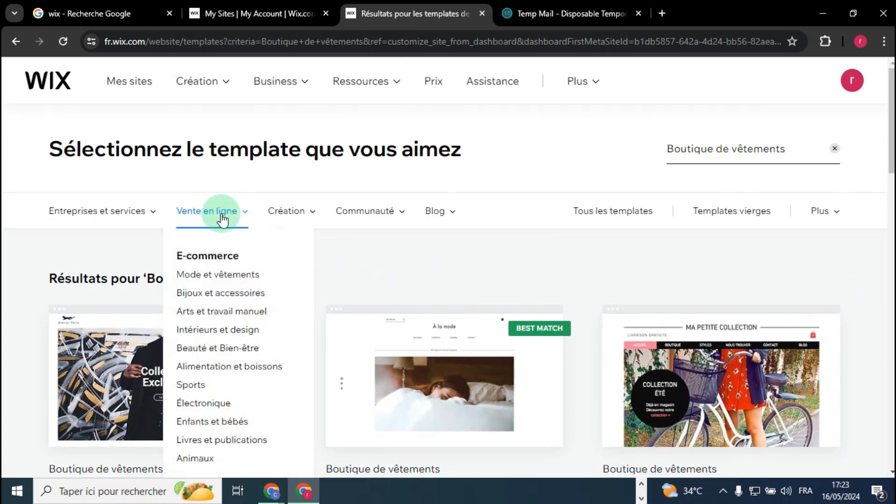
{"action": "left_click", "coordinate": [223, 275]}
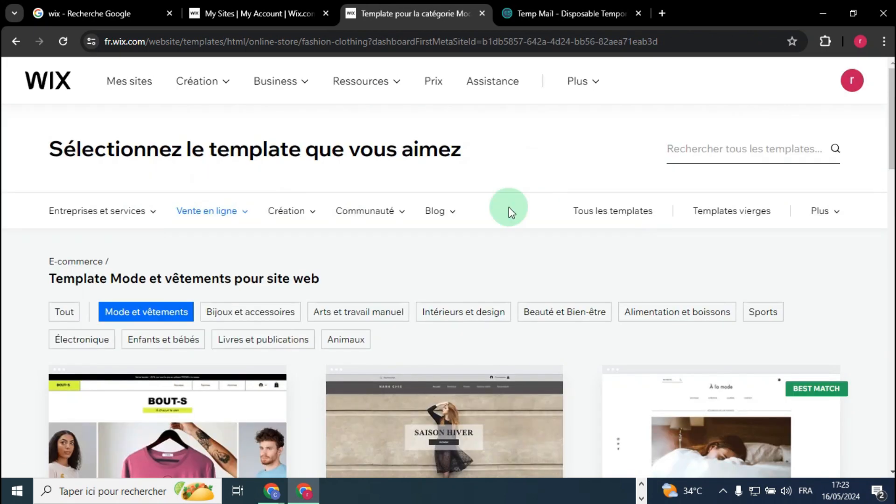
Show all e-commerce templates and open the Tote accessories store template (Boutique d'accessoires) in the site editor.
{"action": "left_click", "coordinate": [65, 315]}
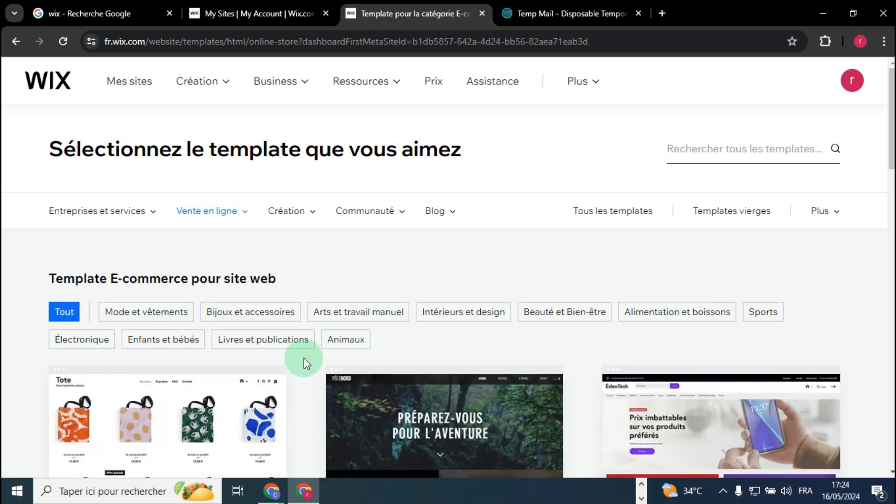
{"action": "scroll", "coordinate": [304, 358], "scroll_direction": "down", "scroll_amount": 3}
{"action": "scroll", "coordinate": [304, 357], "scroll_direction": "down", "scroll_amount": 6}
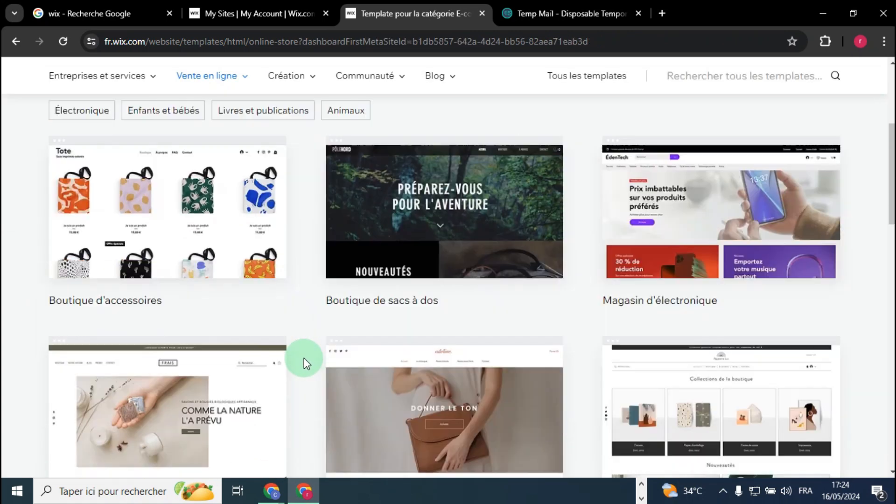
{"action": "scroll", "coordinate": [304, 357], "scroll_direction": "up", "scroll_amount": 6}
{"action": "mouse_move", "coordinate": [185, 291]}
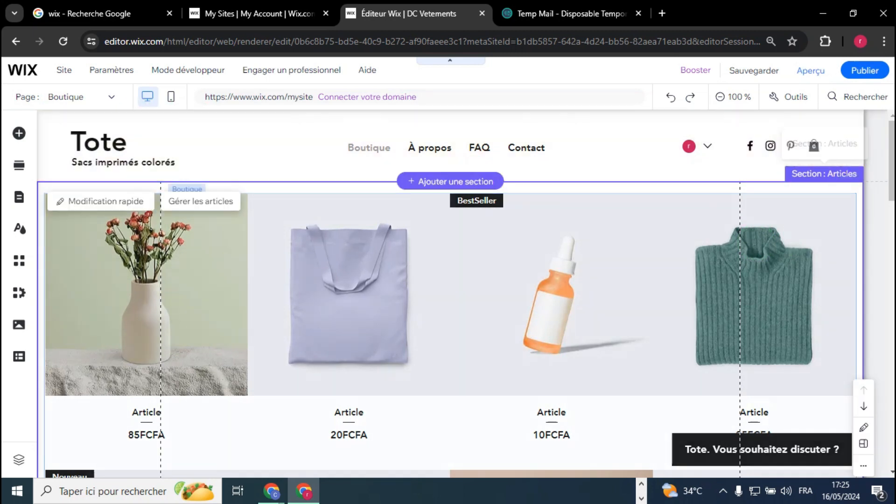
Change the Tote title in the site header to DC Vetements.
{"action": "scroll", "coordinate": [451, 294], "scroll_direction": "down", "scroll_amount": 10}
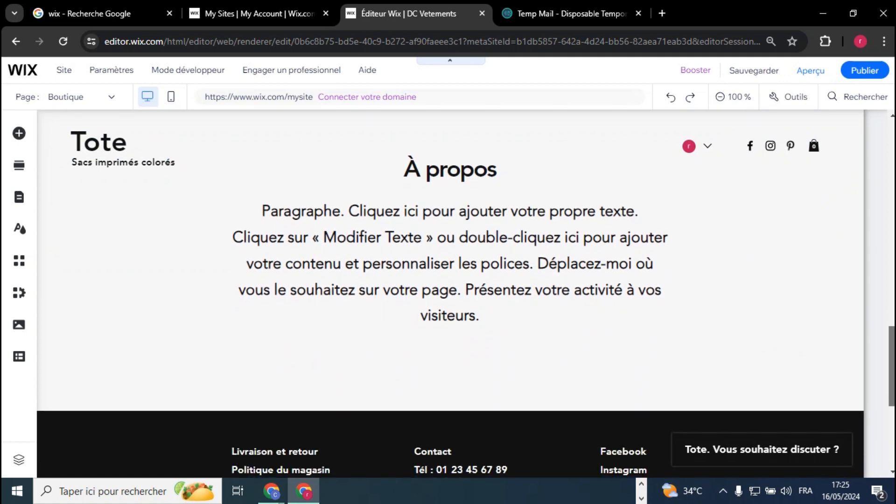
{"action": "scroll", "coordinate": [278, 169], "scroll_direction": "up", "scroll_amount": 10}
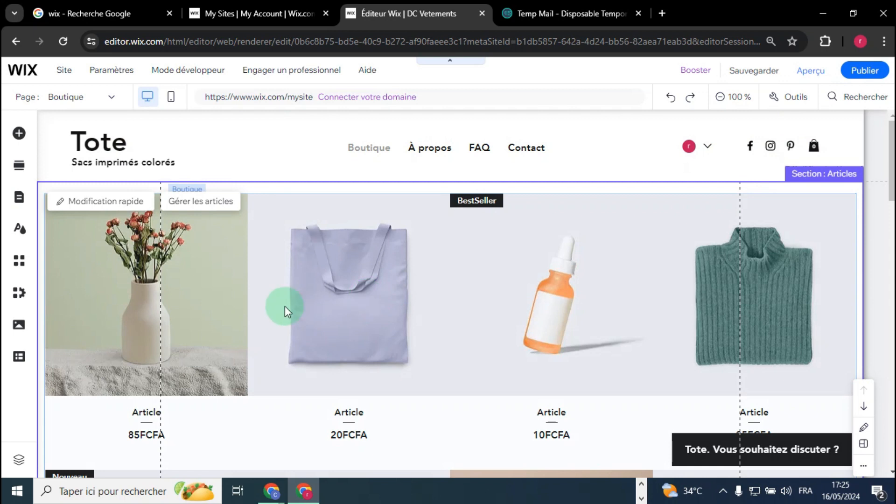
{"action": "scroll", "coordinate": [327, 294], "scroll_direction": "down", "scroll_amount": 3}
{"action": "scroll", "coordinate": [559, 298], "scroll_direction": "down", "scroll_amount": 15}
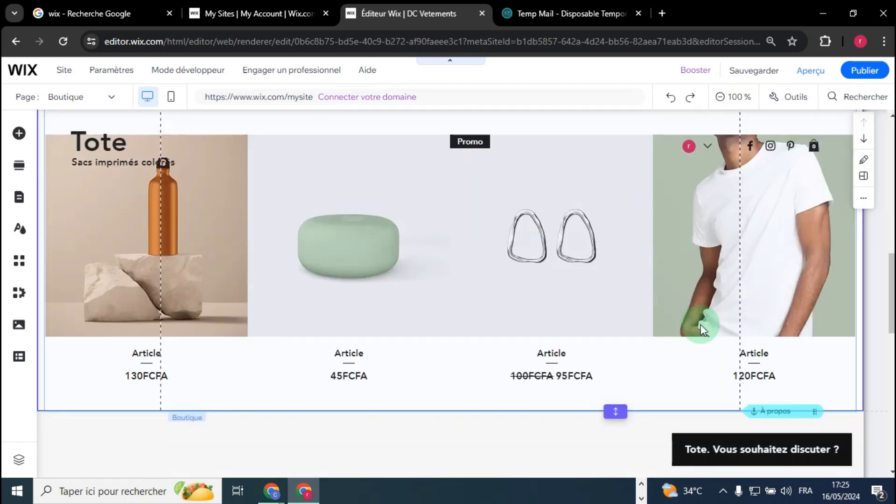
{"action": "scroll", "coordinate": [701, 324], "scroll_direction": "up", "scroll_amount": 15}
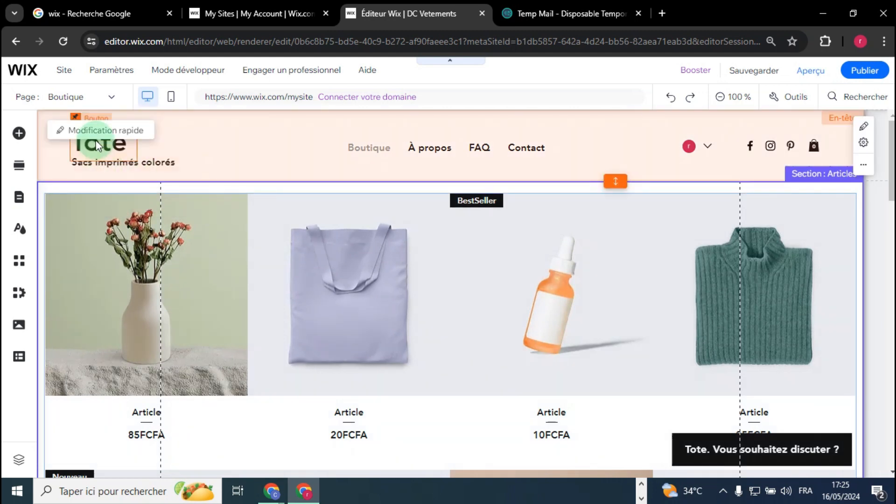
{"action": "double_click", "coordinate": [97, 146]}
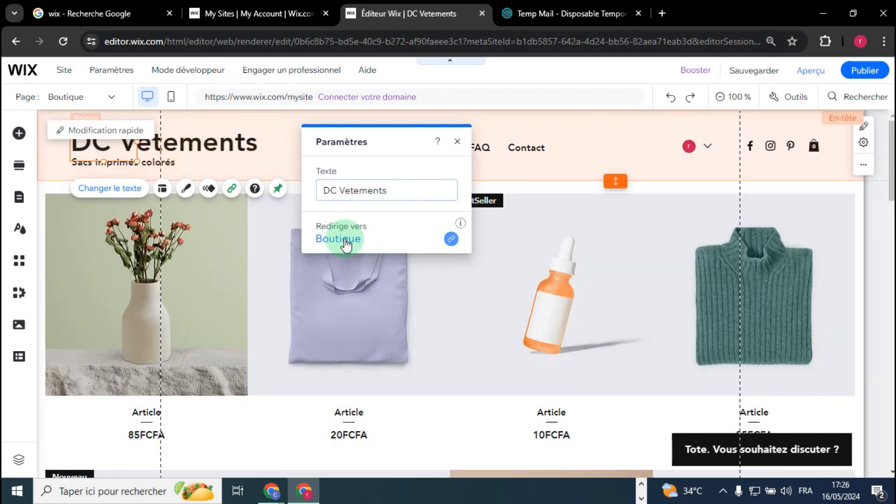
Examine the Page, Adresse Web and Section ou ancre link options for the header title without changing its link.
{"action": "left_click", "coordinate": [451, 240]}
{"action": "left_click", "coordinate": [311, 223]}
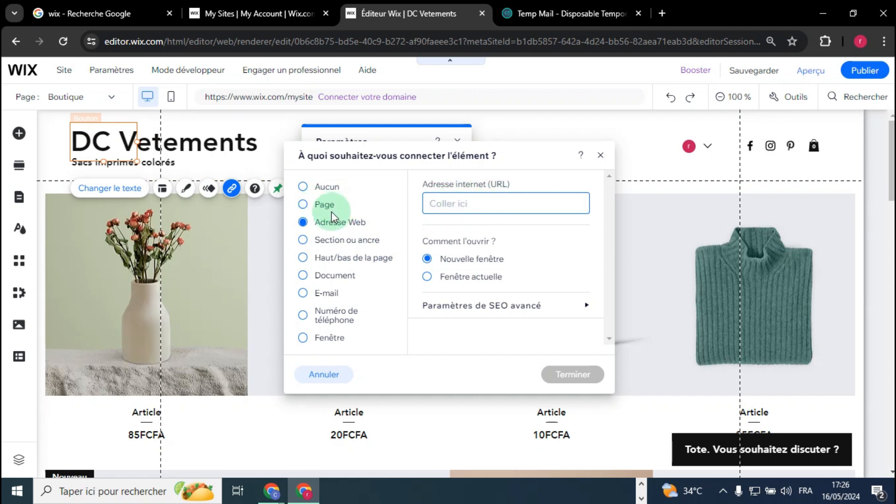
{"action": "left_click", "coordinate": [303, 206]}
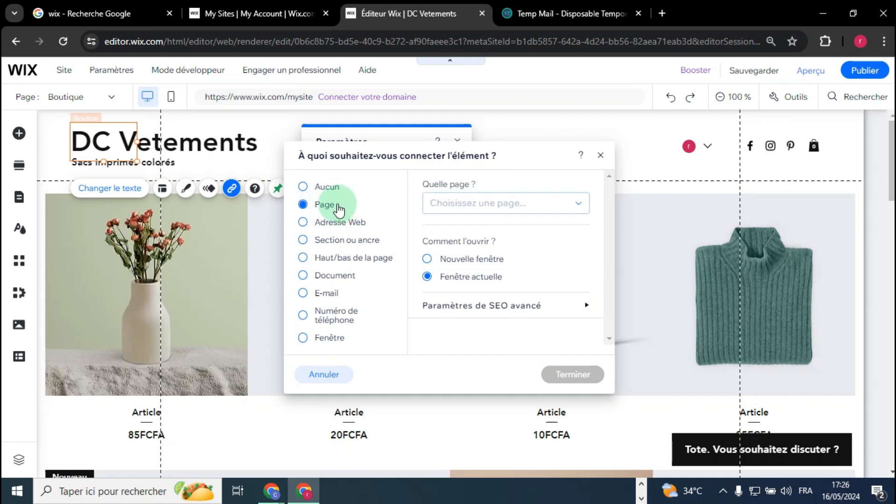
{"action": "left_click", "coordinate": [322, 222]}
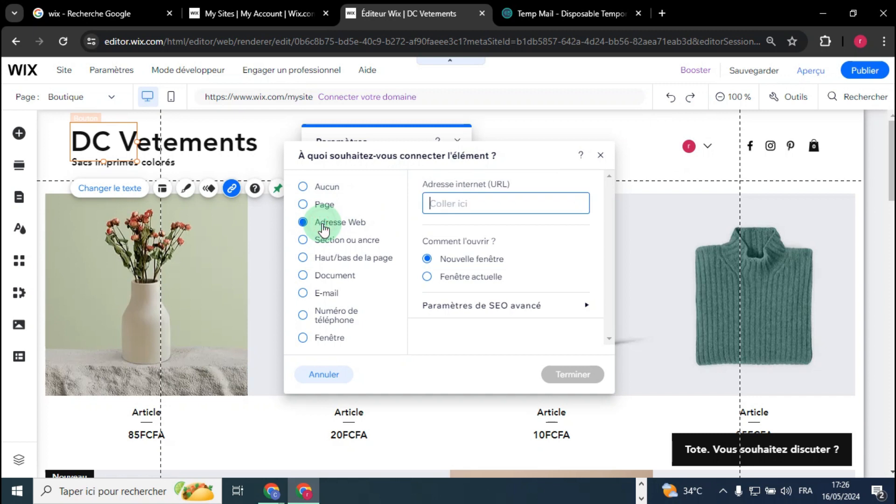
{"action": "left_click", "coordinate": [332, 243]}
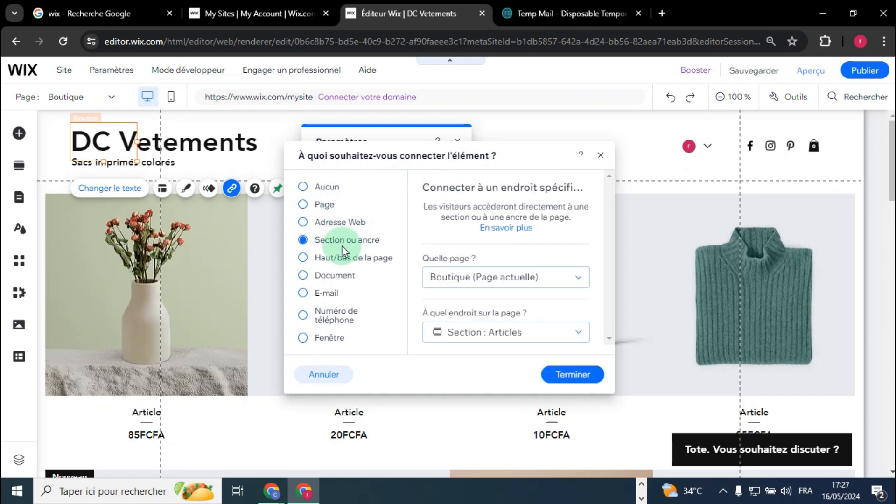
{"action": "left_click", "coordinate": [342, 375]}
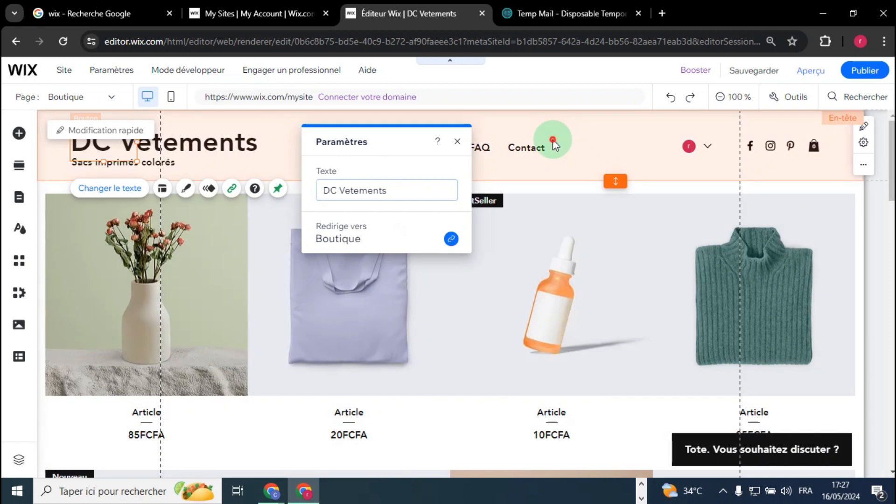
{"action": "left_click", "coordinate": [553, 140]}
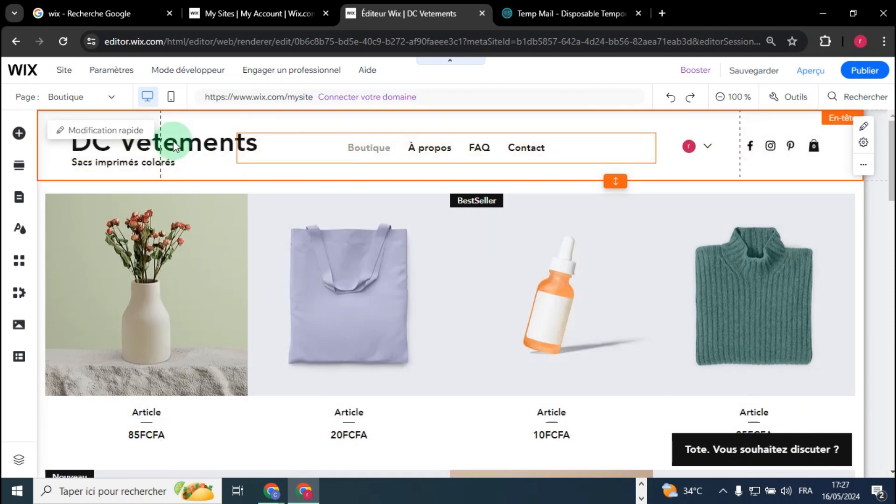
Delete the "Sacs imprimés colorés" tagline under the header title.
{"action": "left_click", "coordinate": [124, 166]}
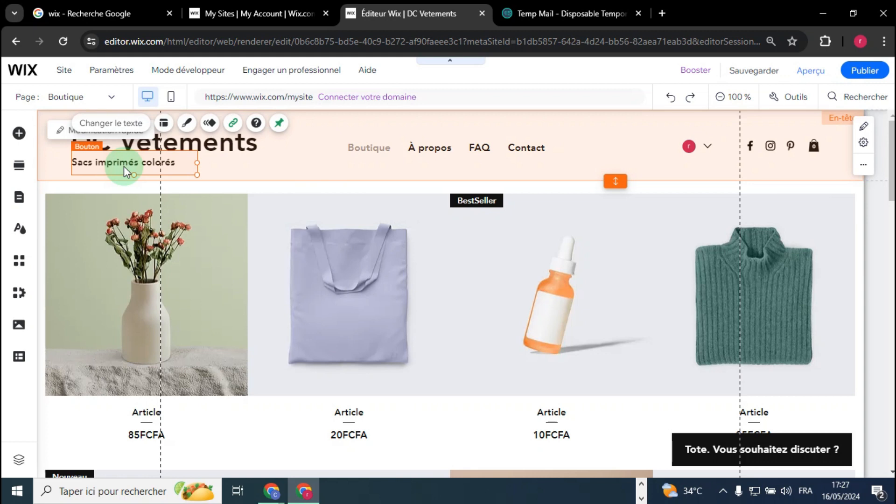
{"action": "key", "text": "Delete"}
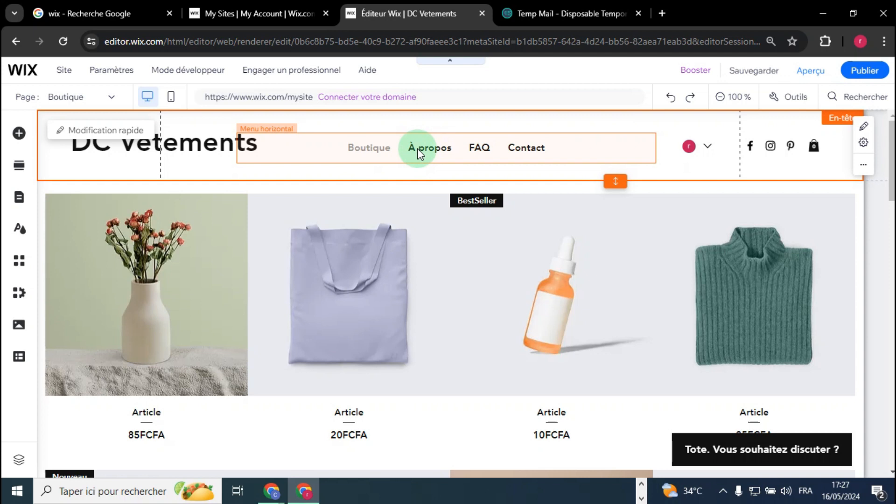
Examine the horizontal menu's items and the rename option for À propos, leaving its name as is.
{"action": "left_click", "coordinate": [430, 150]}
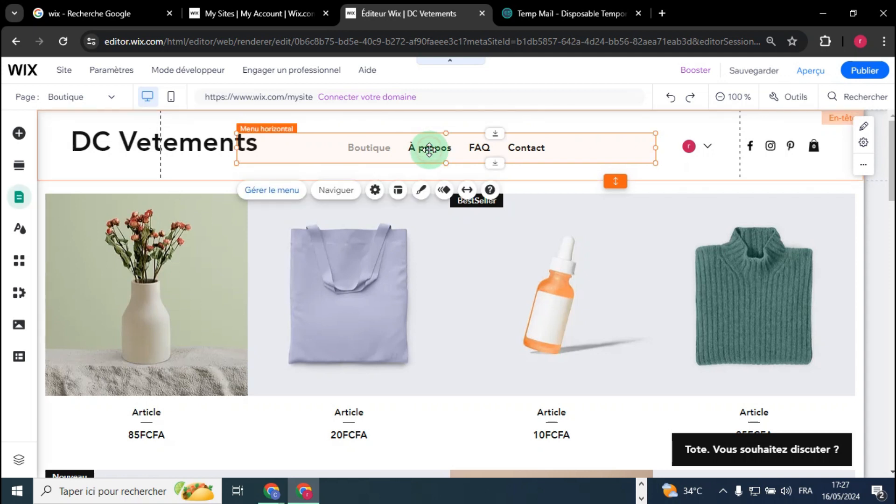
{"action": "left_click", "coordinate": [276, 192]}
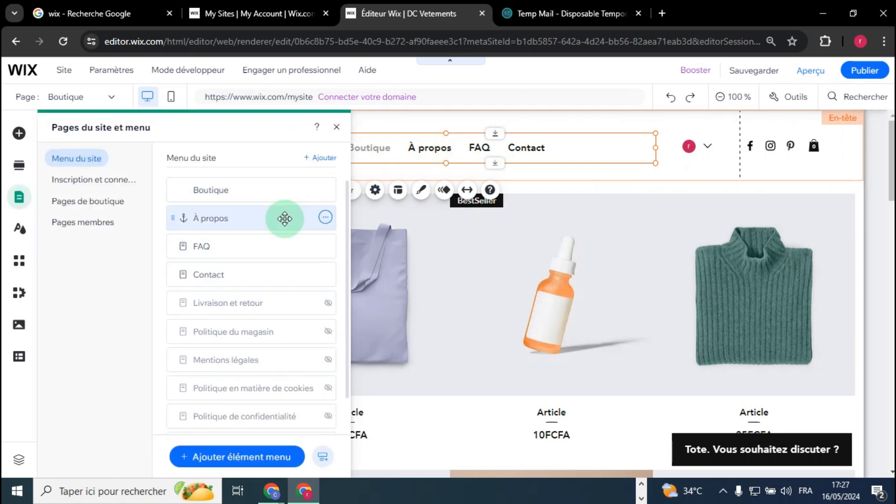
{"action": "left_click", "coordinate": [325, 217]}
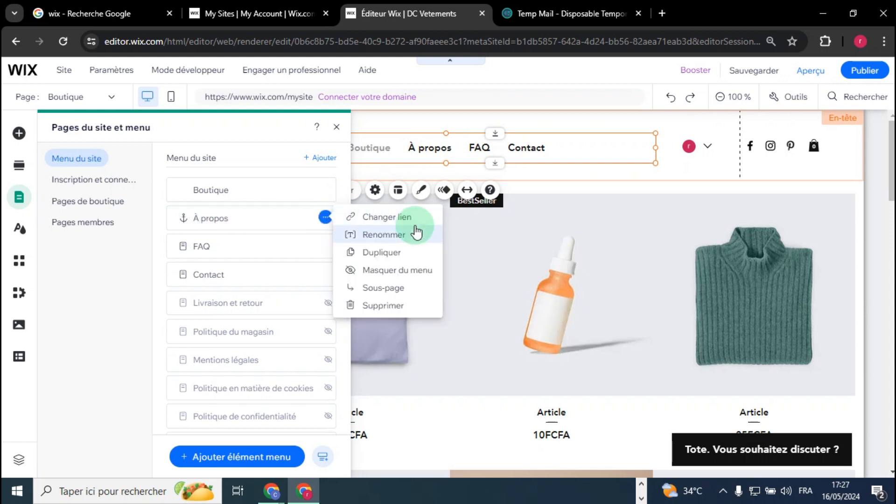
{"action": "left_click", "coordinate": [378, 234]}
{"action": "left_click", "coordinate": [234, 213]}
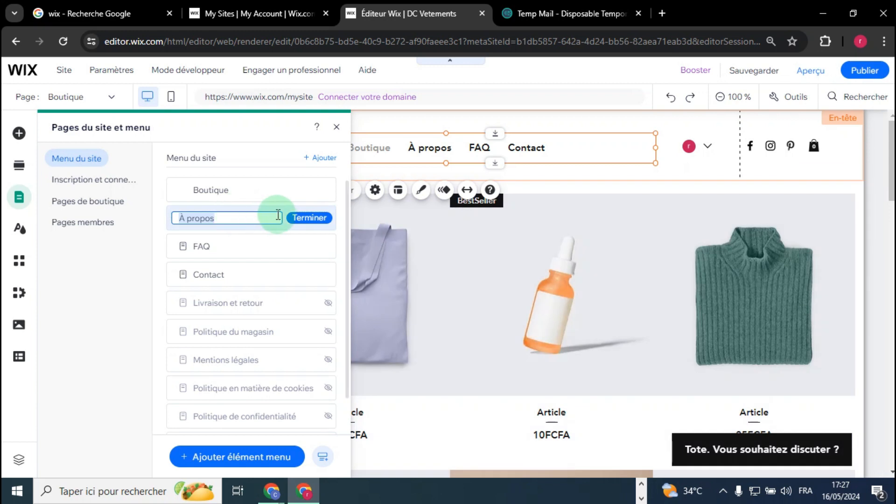
{"action": "left_click", "coordinate": [339, 203]}
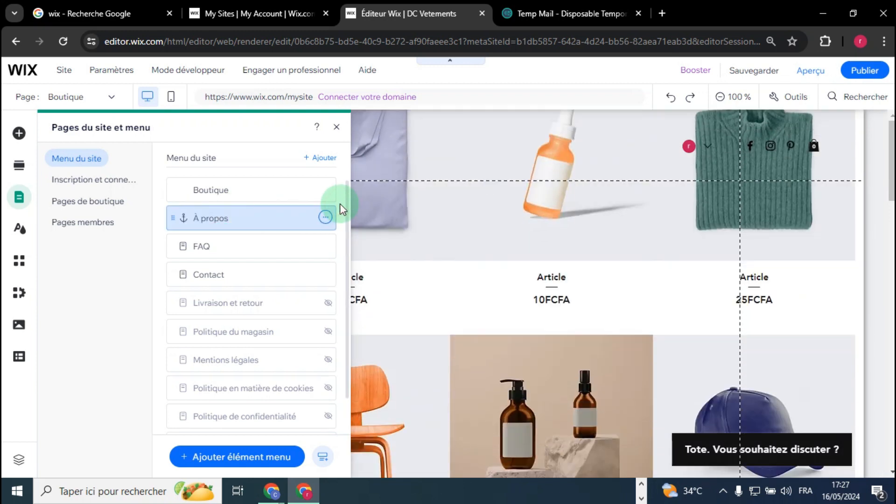
{"action": "scroll", "coordinate": [553, 240], "scroll_direction": "up", "scroll_amount": 10}
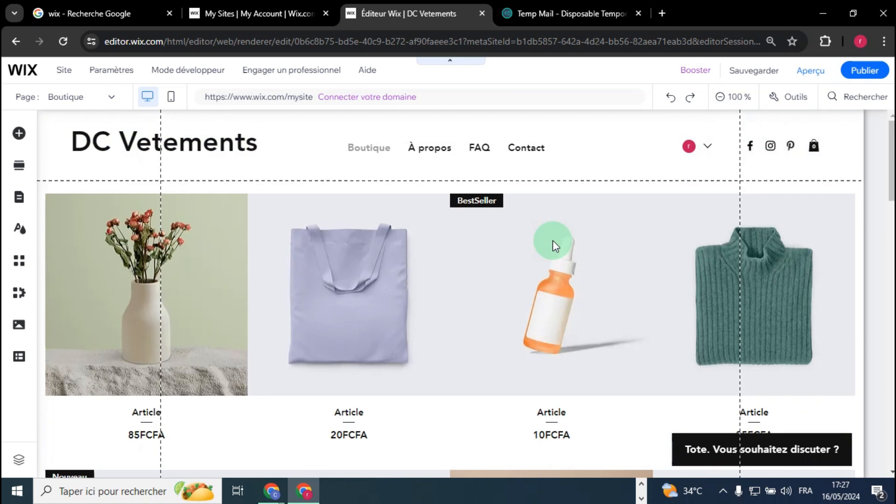
Examine the Facebook, Instagram and Pinterest icon and link settings of the header's social bar without changing them.
{"action": "left_click", "coordinate": [813, 146]}
{"action": "left_click", "coordinate": [759, 150]}
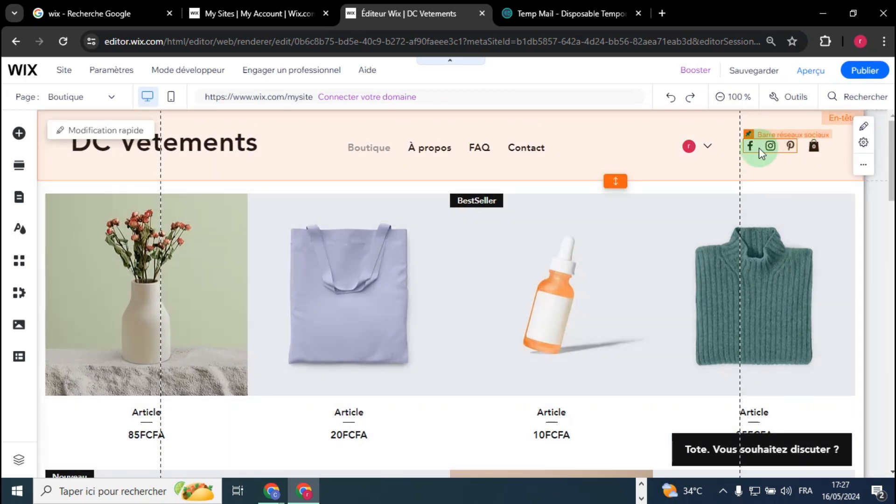
{"action": "left_click", "coordinate": [776, 149]}
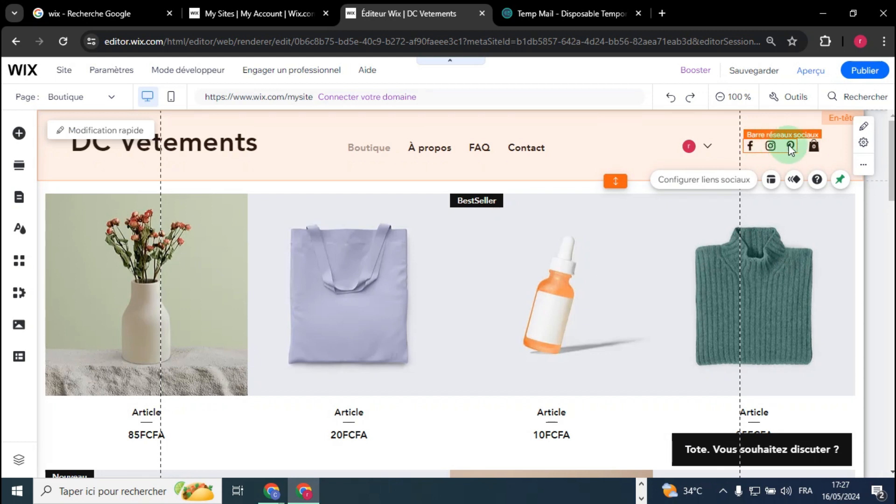
{"action": "left_click", "coordinate": [722, 180]}
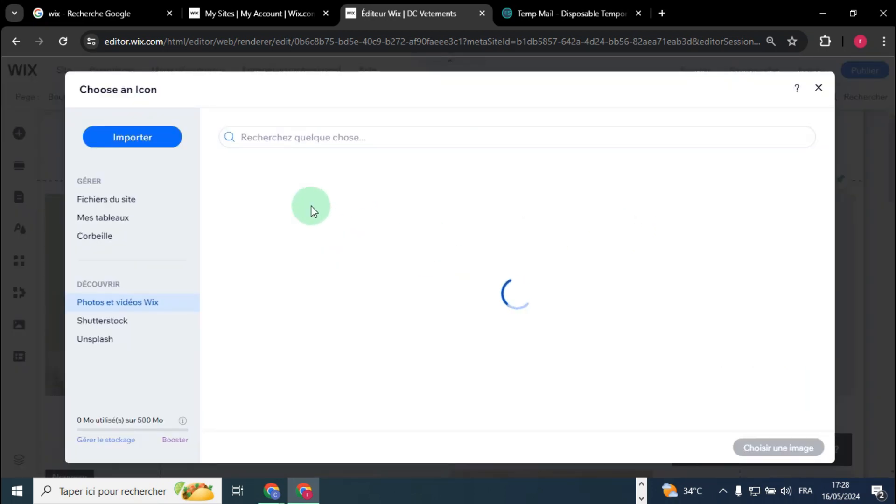
{"action": "left_click", "coordinate": [819, 87]}
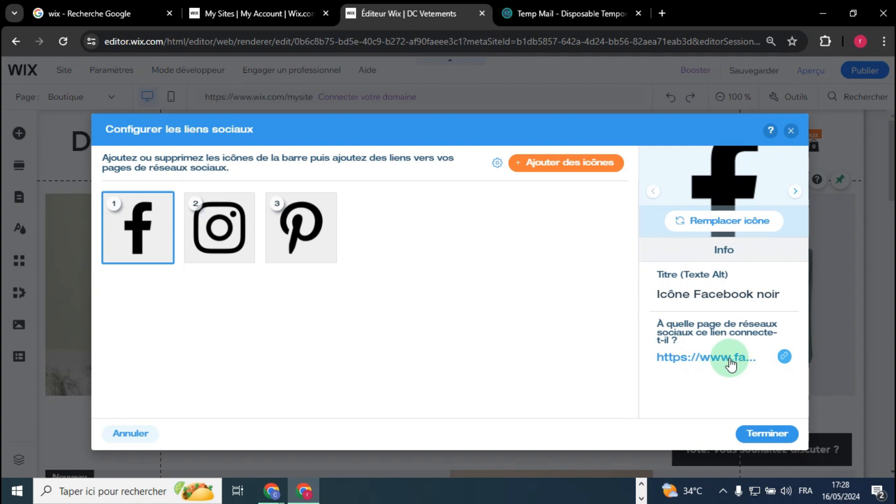
{"action": "left_click", "coordinate": [226, 230]}
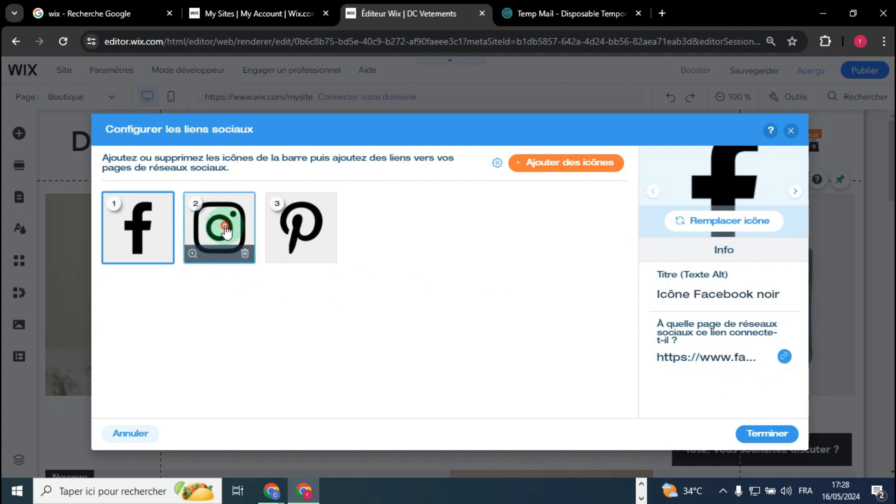
{"action": "left_click", "coordinate": [318, 226]}
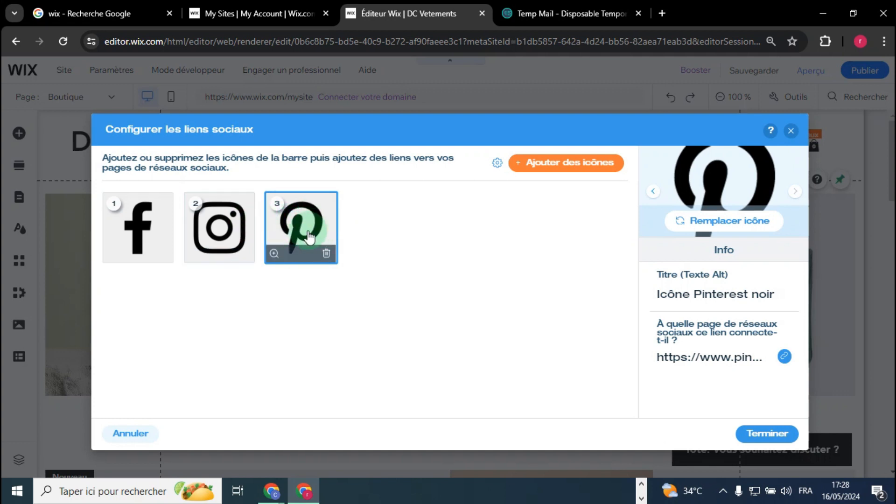
{"action": "left_click", "coordinate": [149, 227]}
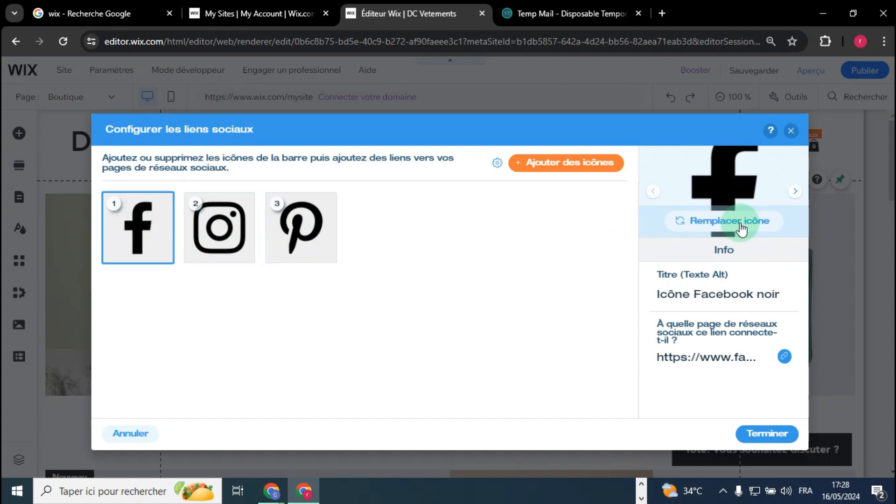
{"action": "left_click", "coordinate": [792, 132]}
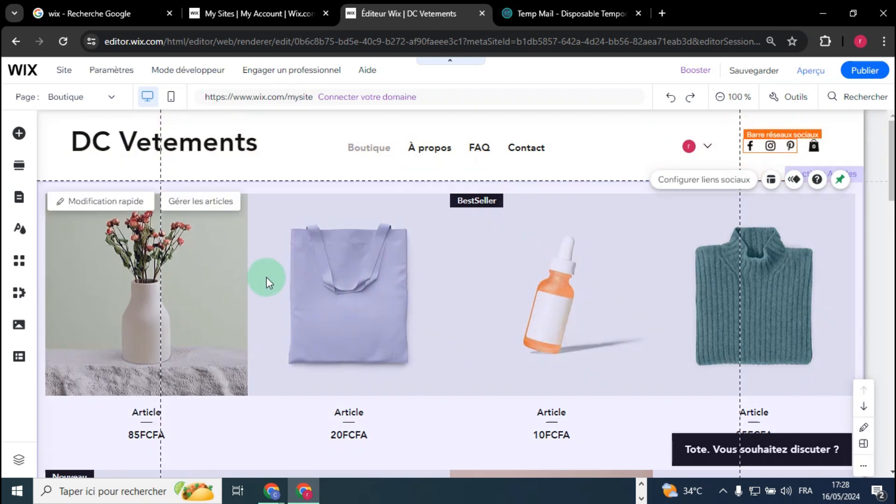
Open the article management for the Boutique product gallery and look through the store's article list.
{"action": "scroll", "coordinate": [267, 278], "scroll_direction": "down", "scroll_amount": 5}
{"action": "scroll", "coordinate": [267, 278], "scroll_direction": "up", "scroll_amount": 5}
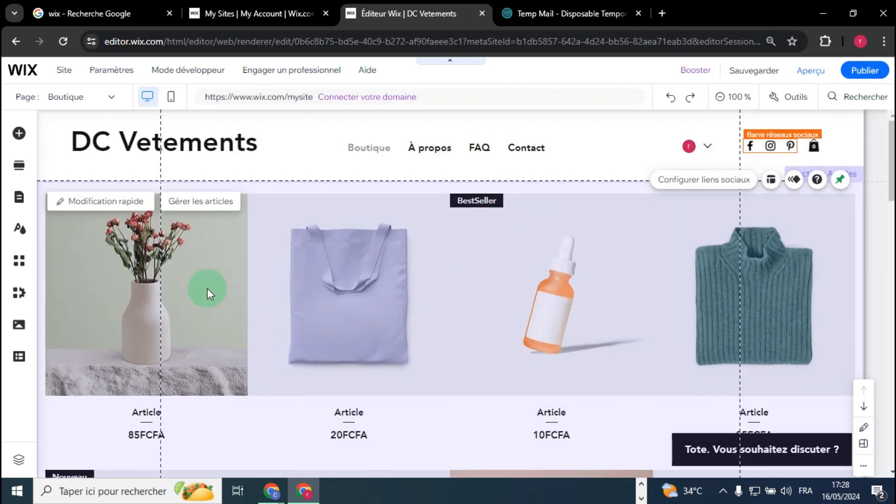
{"action": "left_click", "coordinate": [193, 292]}
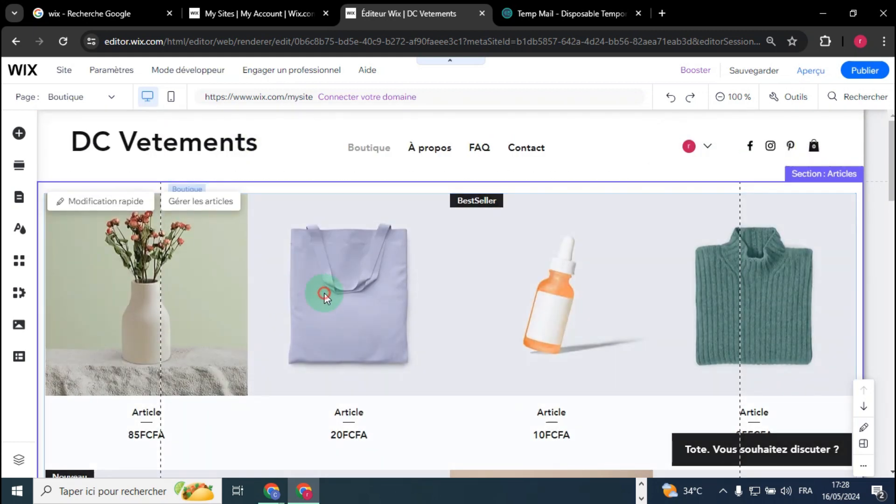
{"action": "left_click", "coordinate": [371, 294]}
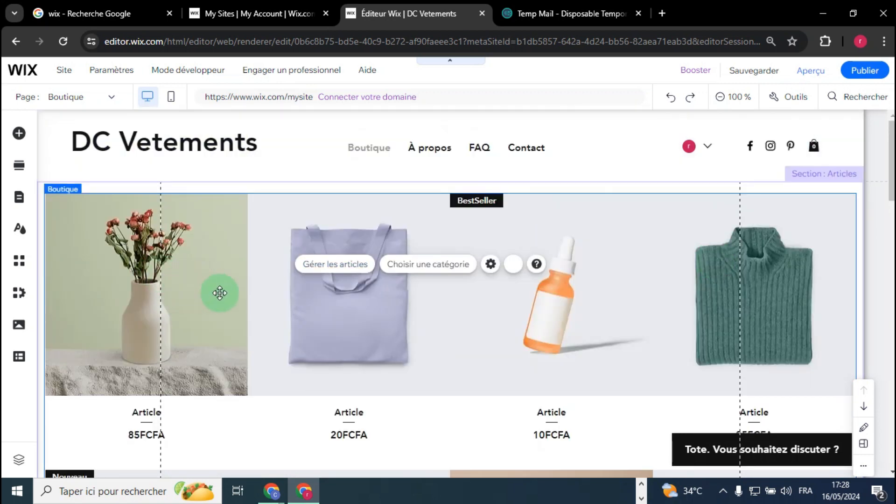
{"action": "left_click", "coordinate": [197, 275]}
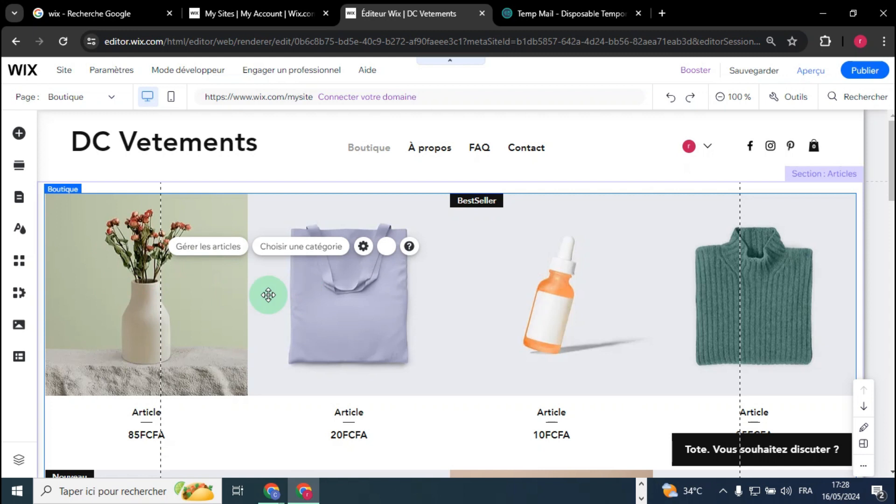
{"action": "left_click", "coordinate": [218, 248]}
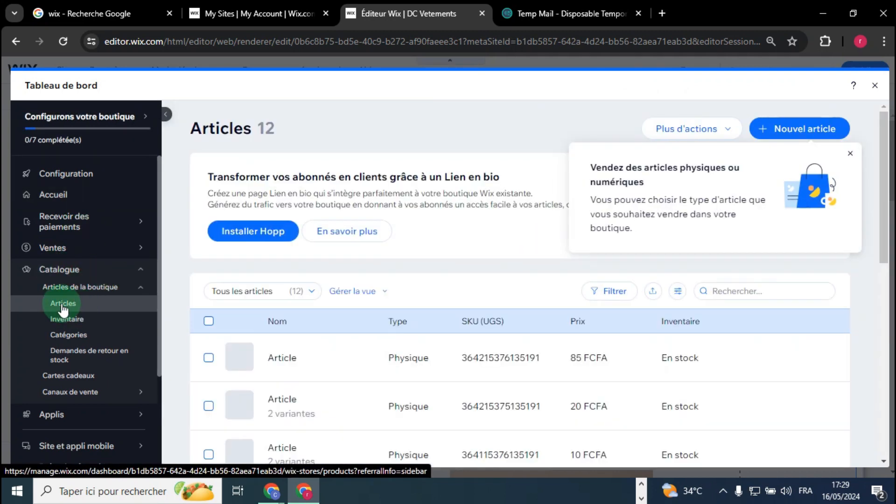
{"action": "scroll", "coordinate": [277, 318], "scroll_direction": "down", "scroll_amount": 3}
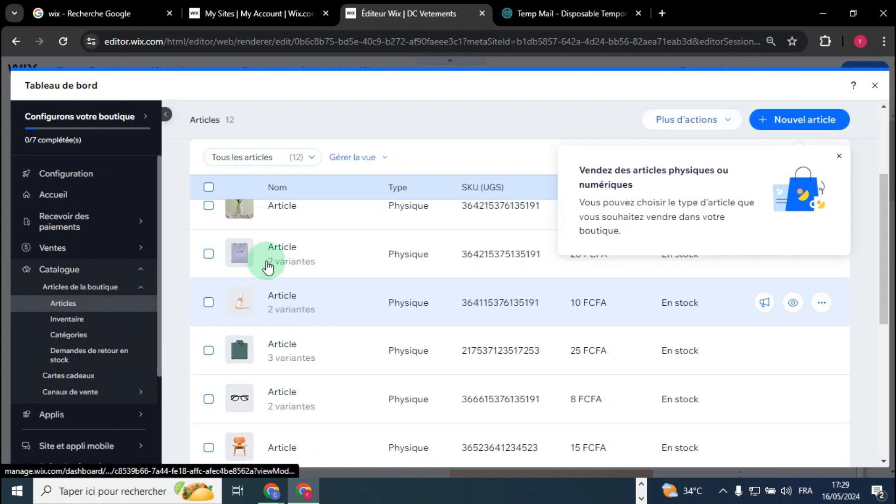
{"action": "scroll", "coordinate": [287, 334], "scroll_direction": "down", "scroll_amount": 6}
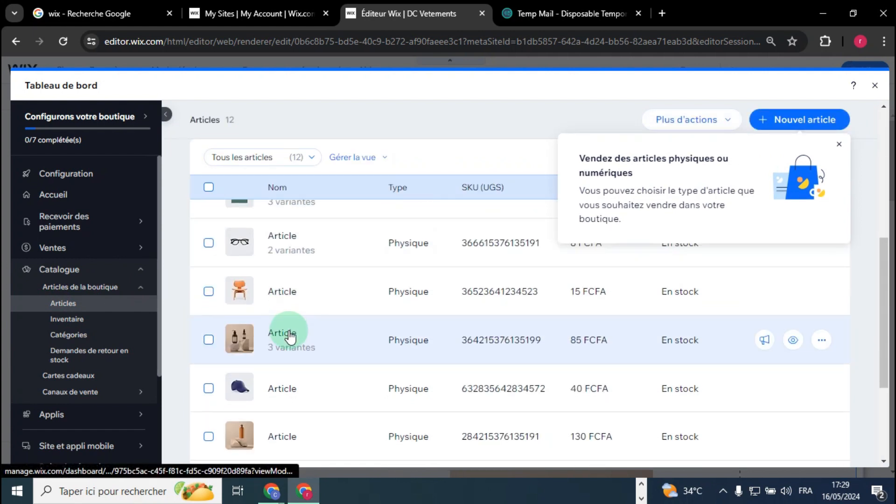
{"action": "scroll", "coordinate": [297, 356], "scroll_direction": "up", "scroll_amount": 9}
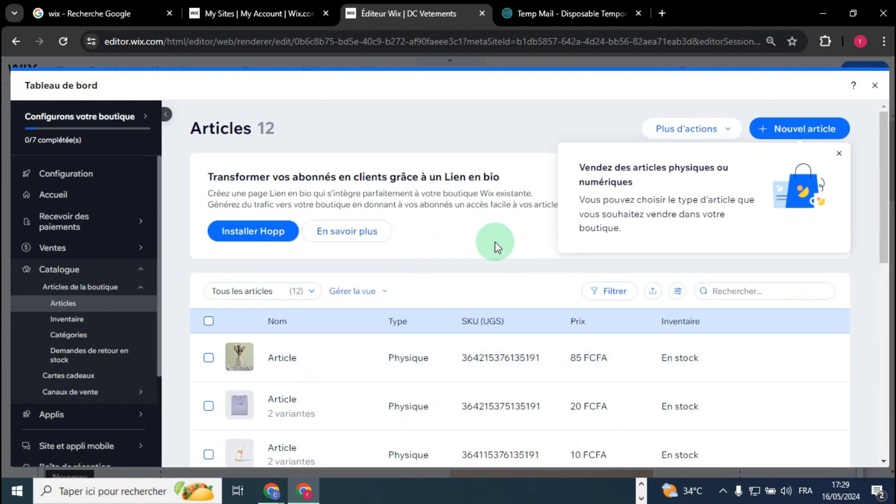
Examine the edit, duplicate and delete actions available for the 85 FCFA article without applying any of them.
{"action": "left_click", "coordinate": [839, 152]}
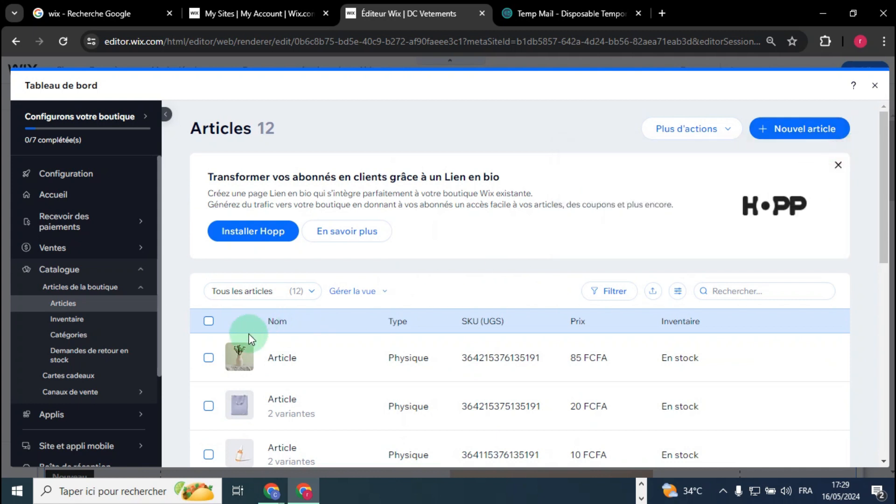
{"action": "left_click", "coordinate": [208, 360]}
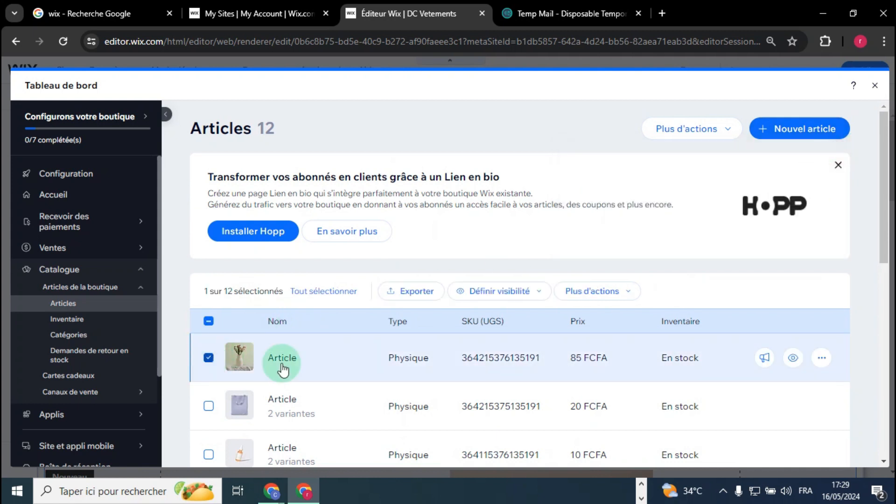
{"action": "left_click", "coordinate": [822, 360]}
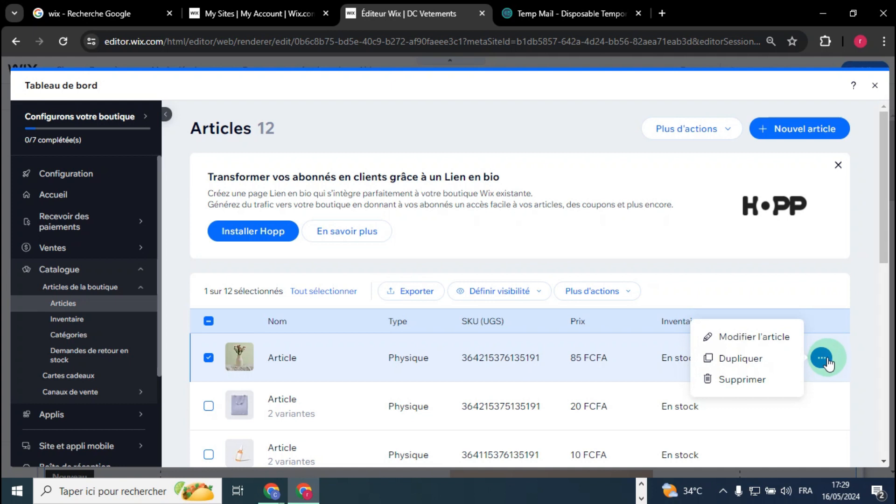
{"action": "left_click", "coordinate": [737, 382]}
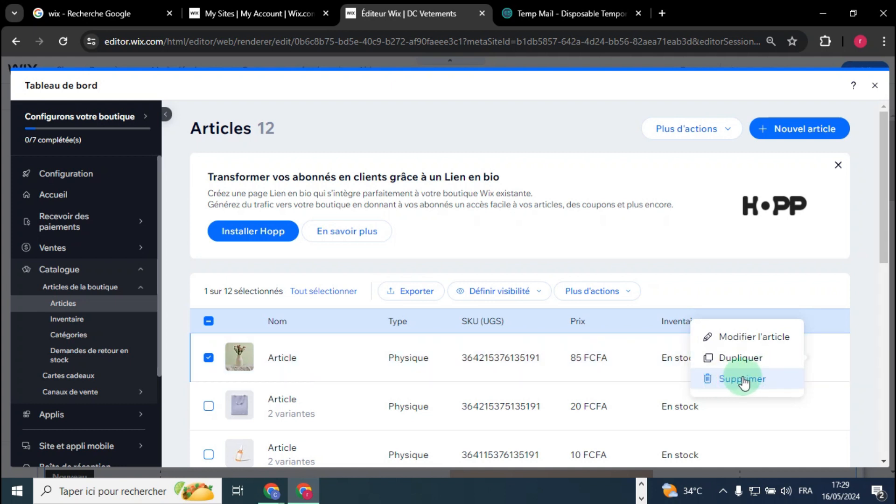
{"action": "left_click", "coordinate": [702, 294]}
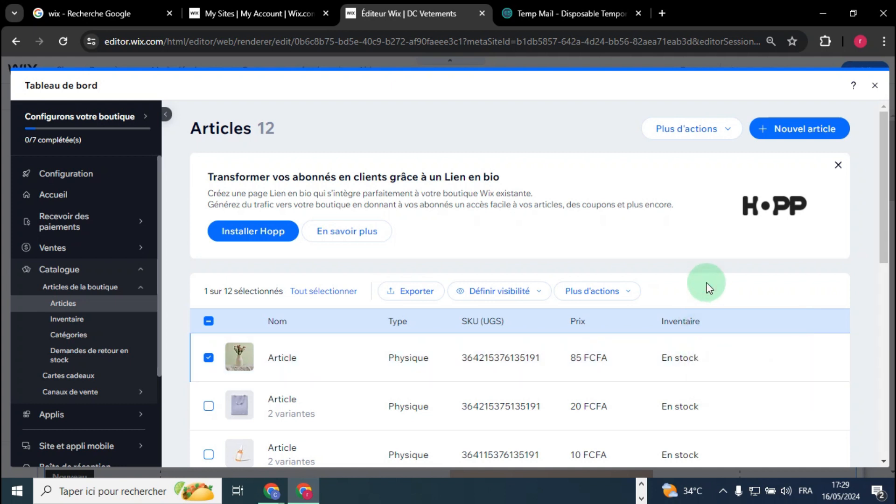
Start a new physical article and name it T-shirts.
{"action": "left_click", "coordinate": [794, 130]}
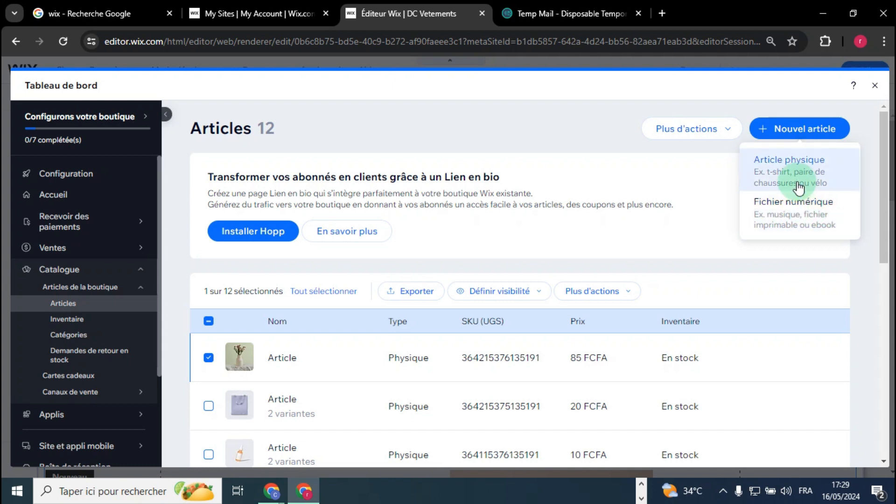
{"action": "left_click", "coordinate": [793, 176]}
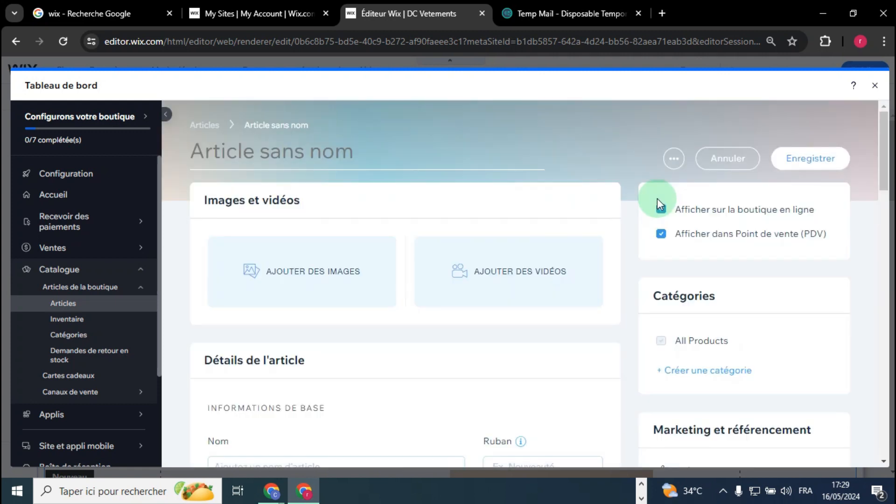
{"action": "left_click", "coordinate": [311, 157]}
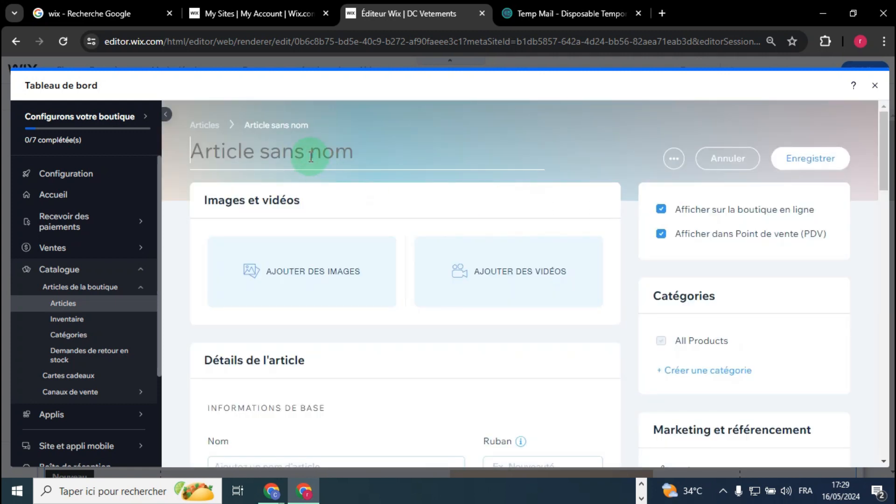
{"action": "type", "text": "DC Vetements"}
{"action": "triple_click", "coordinate": [264, 155]}
{"action": "type", "text": "T"}
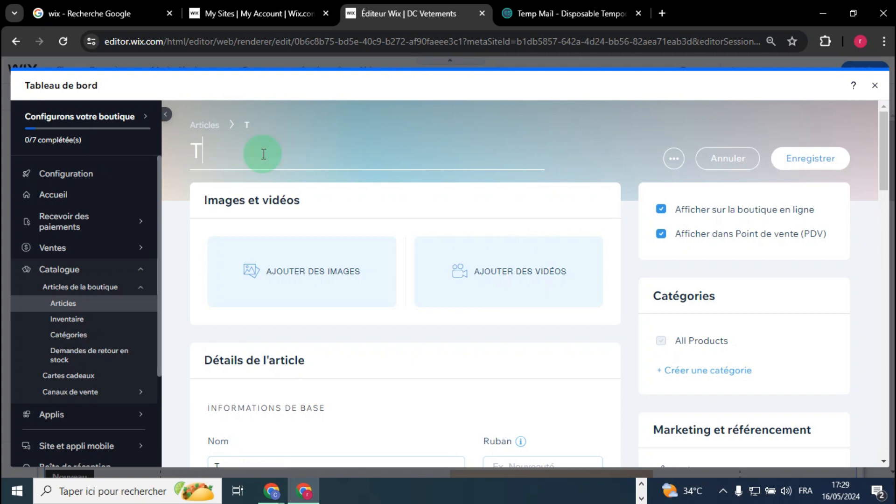
{"action": "type", "text": "-shirts"}
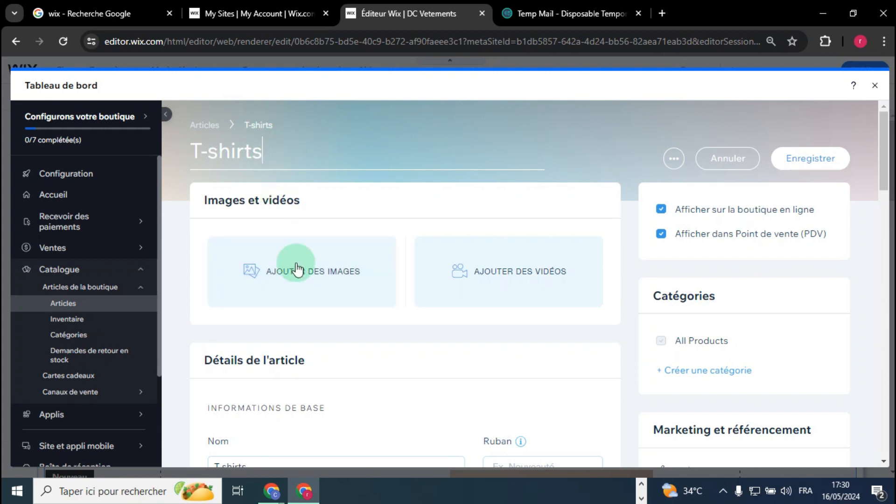
Examine the T-shirts article's image chooser and its name, description and price fields without filling them in.
{"action": "left_click", "coordinate": [293, 278]}
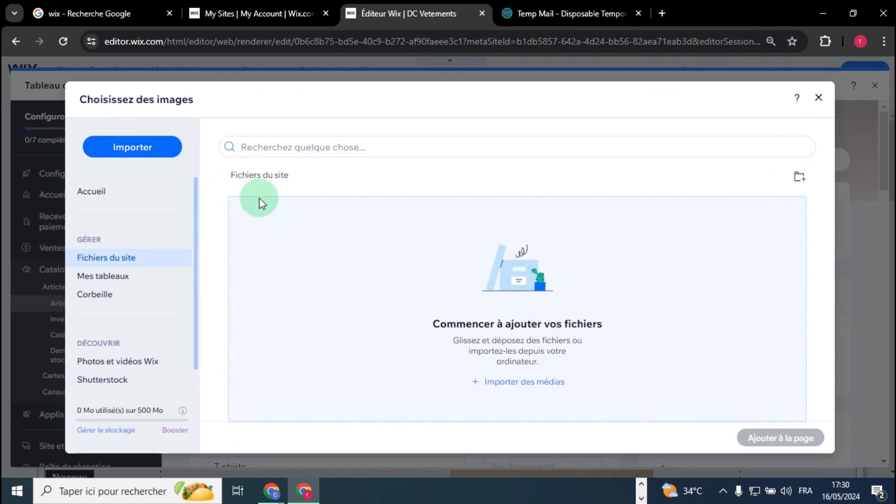
{"action": "left_click", "coordinate": [818, 98]}
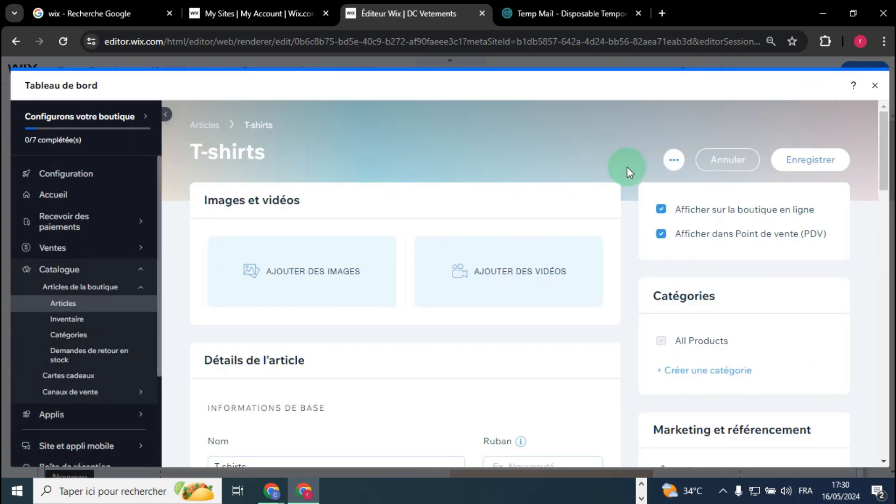
{"action": "scroll", "coordinate": [391, 300], "scroll_direction": "down", "scroll_amount": 3}
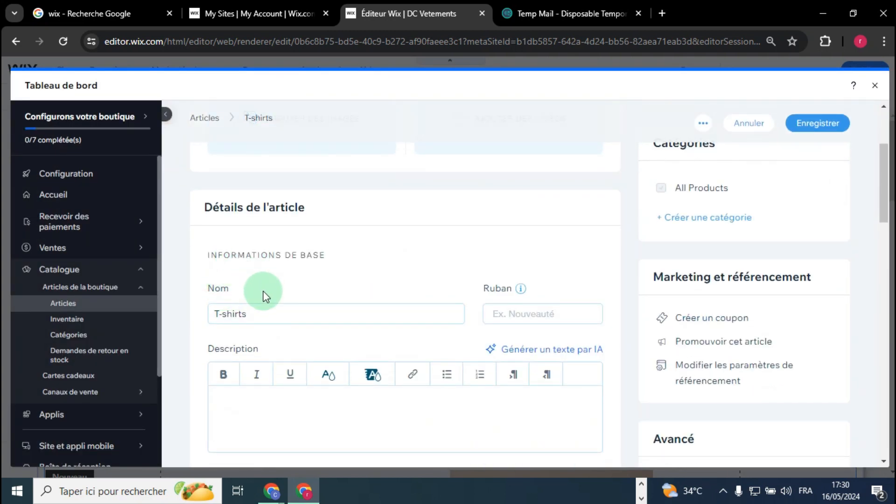
{"action": "left_click_drag", "start_coordinate": [205, 207], "coordinate": [342, 214]}
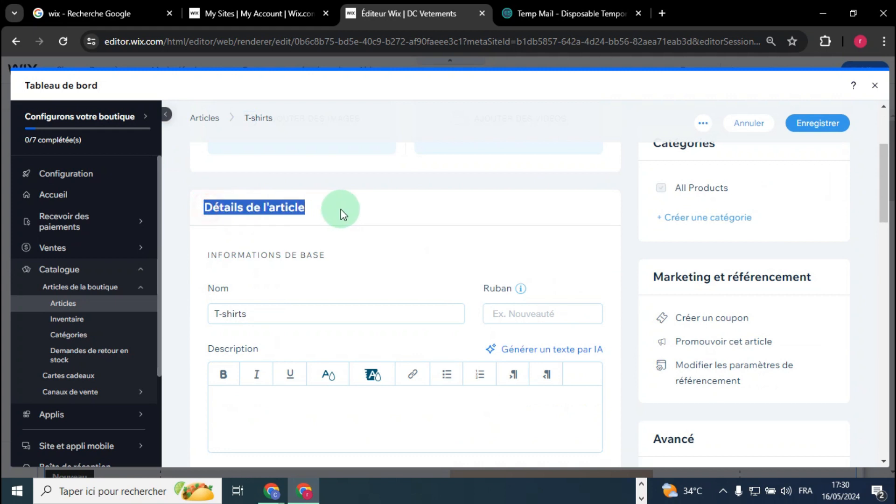
{"action": "scroll", "coordinate": [353, 257], "scroll_direction": "down", "scroll_amount": 3}
{"action": "scroll", "coordinate": [295, 207], "scroll_direction": "up", "scroll_amount": 3}
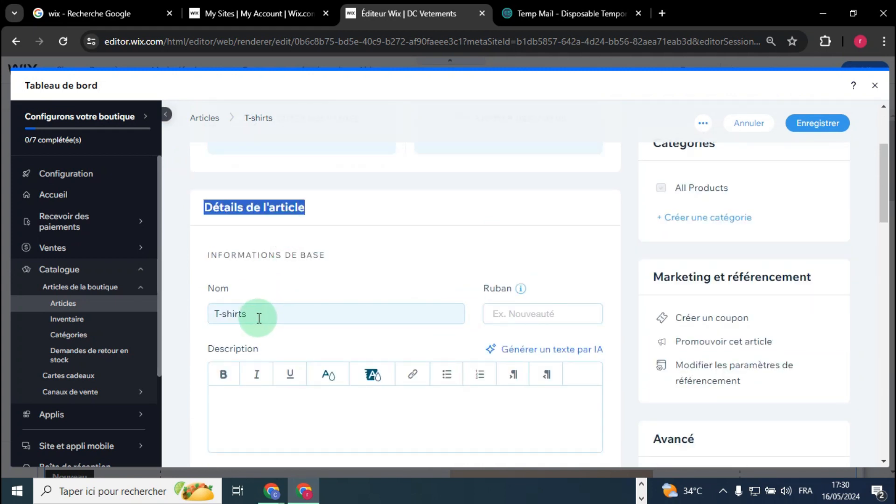
{"action": "left_click", "coordinate": [259, 317]}
{"action": "scroll", "coordinate": [558, 344], "scroll_direction": "down", "scroll_amount": 3}
{"action": "left_click", "coordinate": [412, 263]}
{"action": "scroll", "coordinate": [332, 264], "scroll_direction": "down", "scroll_amount": 3}
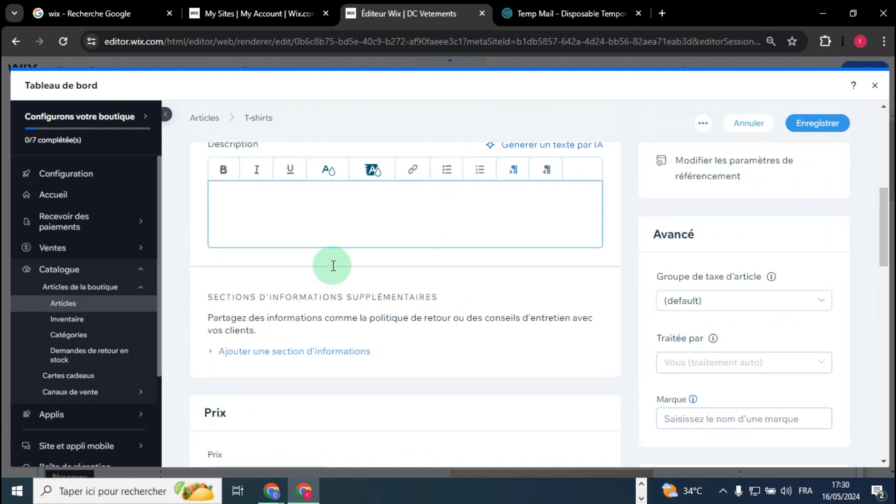
{"action": "scroll", "coordinate": [332, 265], "scroll_direction": "down", "scroll_amount": 3}
{"action": "left_click", "coordinate": [258, 229]}
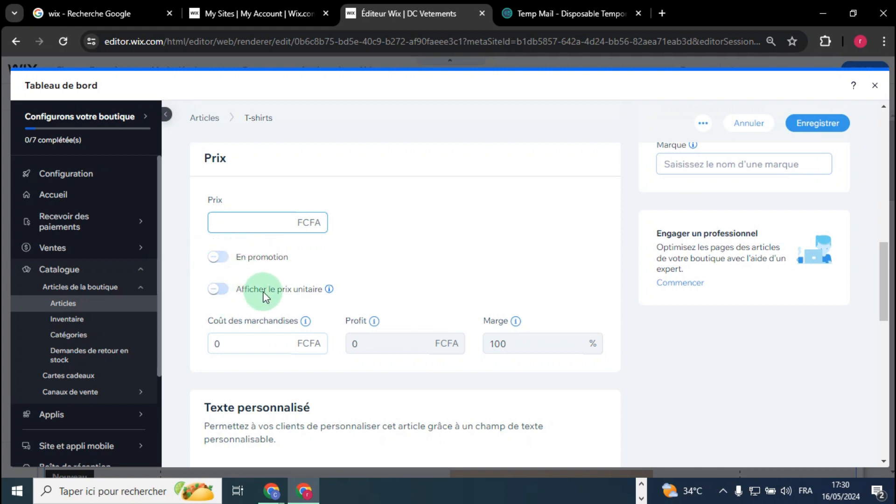
Review the T-shirts article's custom text, options, inventory, pre-order and subscription settings, and return to the site editor.
{"action": "scroll", "coordinate": [332, 299], "scroll_direction": "down", "scroll_amount": 3}
{"action": "scroll", "coordinate": [261, 273], "scroll_direction": "down", "scroll_amount": 3}
{"action": "scroll", "coordinate": [260, 275], "scroll_direction": "up", "scroll_amount": 3}
{"action": "left_click", "coordinate": [318, 329]}
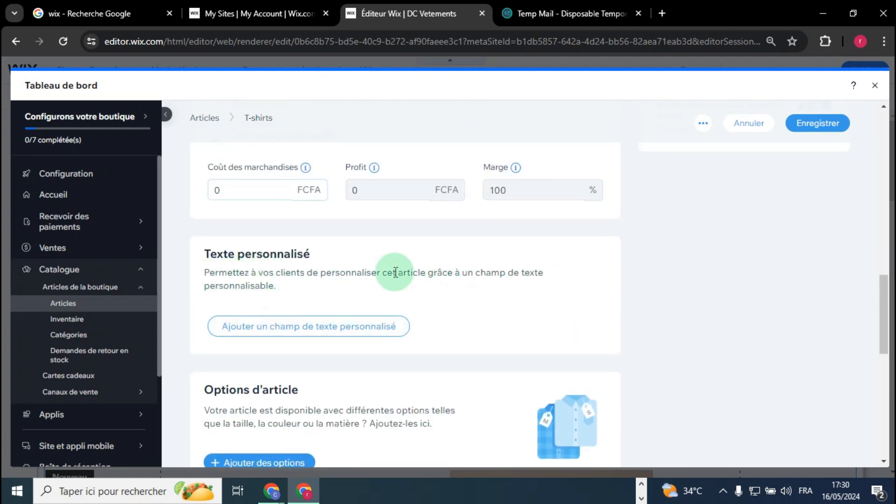
{"action": "scroll", "coordinate": [435, 293], "scroll_direction": "down", "scroll_amount": 3}
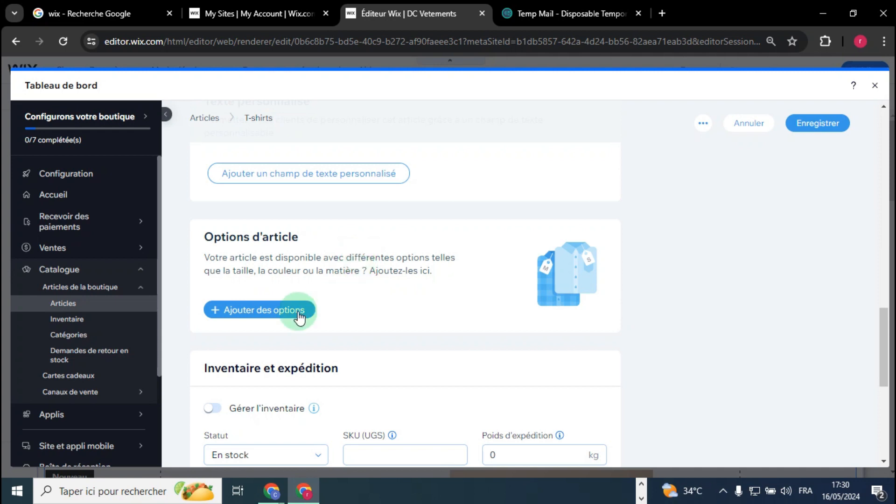
{"action": "scroll", "coordinate": [291, 316], "scroll_direction": "down", "scroll_amount": 3}
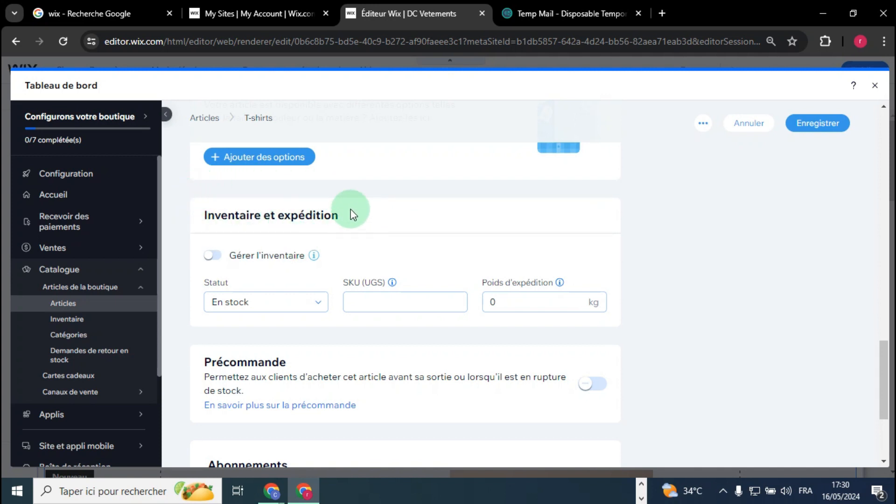
{"action": "scroll", "coordinate": [327, 224], "scroll_direction": "down", "scroll_amount": 3}
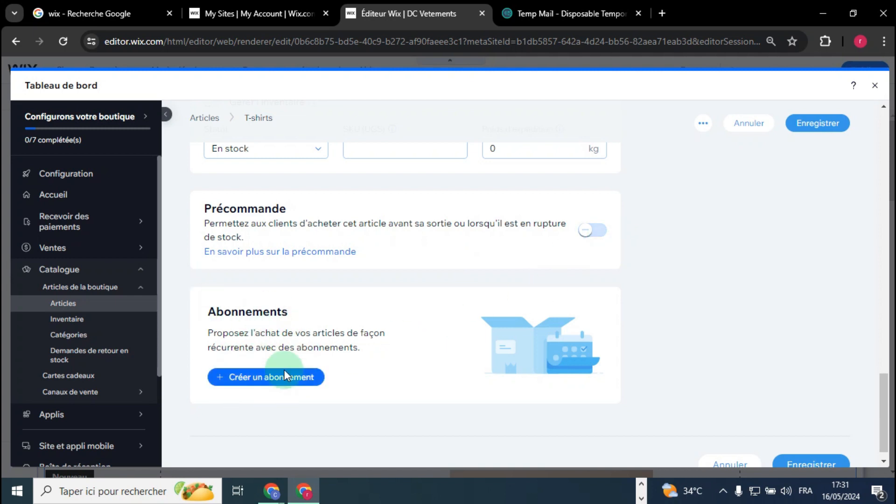
{"action": "scroll", "coordinate": [338, 365], "scroll_direction": "up", "scroll_amount": 2}
{"action": "scroll", "coordinate": [338, 365], "scroll_direction": "up", "scroll_amount": 4}
{"action": "scroll", "coordinate": [339, 365], "scroll_direction": "down", "scroll_amount": 5}
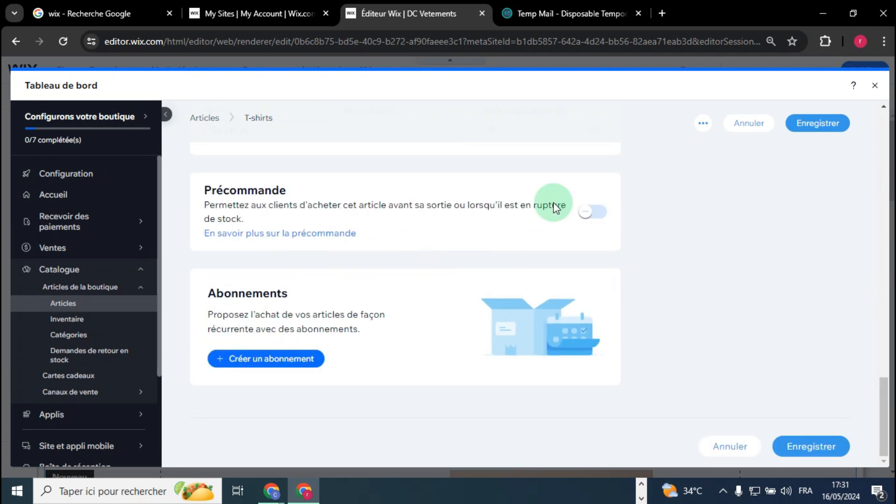
{"action": "left_click", "coordinate": [807, 135]}
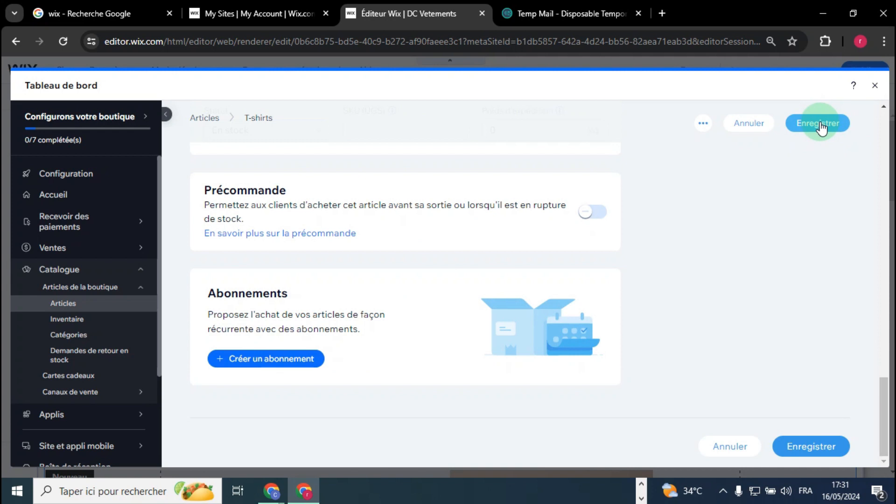
{"action": "left_click", "coordinate": [874, 86]}
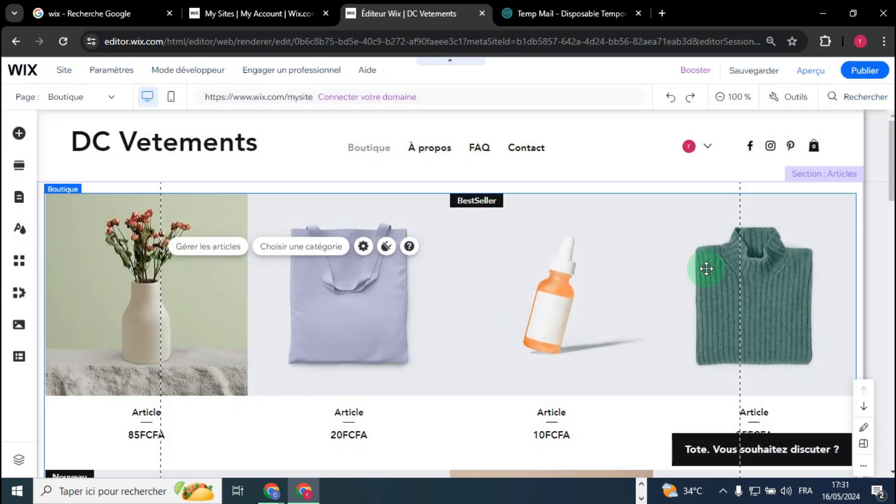
Look through the Boutique page's product gallery down to the À propos section.
{"action": "scroll", "coordinate": [705, 267], "scroll_direction": "down", "scroll_amount": 3}
{"action": "scroll", "coordinate": [770, 280], "scroll_direction": "down", "scroll_amount": 10}
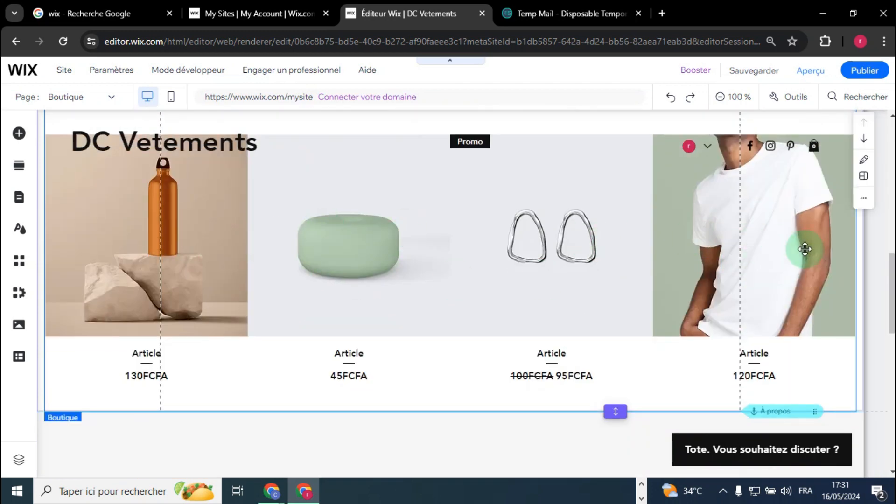
{"action": "scroll", "coordinate": [781, 246], "scroll_direction": "up", "scroll_amount": 6}
{"action": "scroll", "coordinate": [782, 246], "scroll_direction": "up", "scroll_amount": 3}
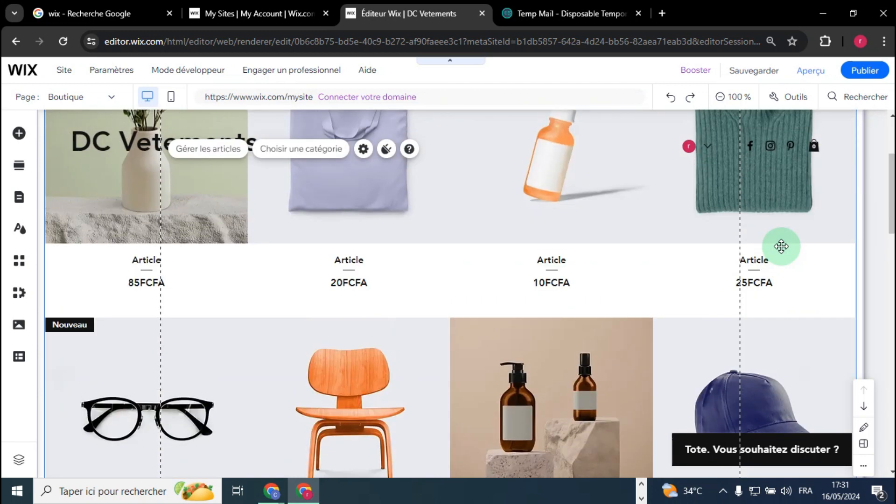
{"action": "scroll", "coordinate": [781, 246], "scroll_direction": "up", "scroll_amount": 3}
{"action": "scroll", "coordinate": [789, 261], "scroll_direction": "down", "scroll_amount": 3}
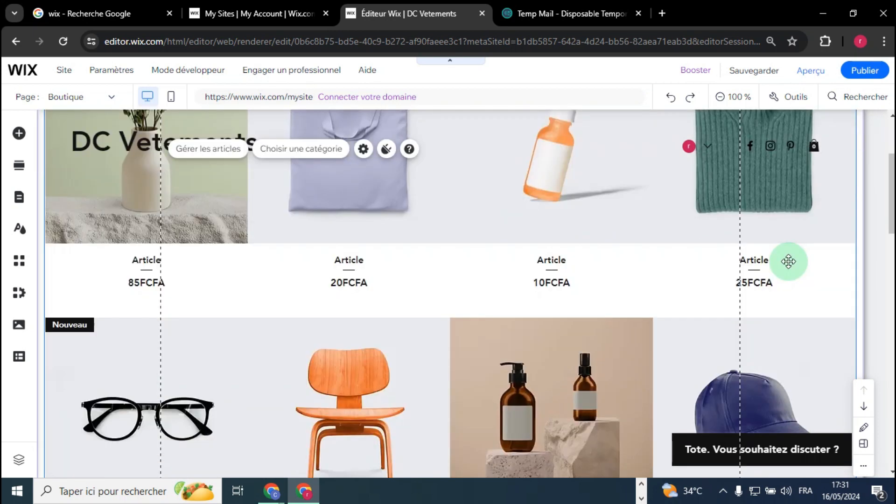
{"action": "scroll", "coordinate": [788, 261], "scroll_direction": "down", "scroll_amount": 3}
{"action": "scroll", "coordinate": [789, 261], "scroll_direction": "down", "scroll_amount": 10}
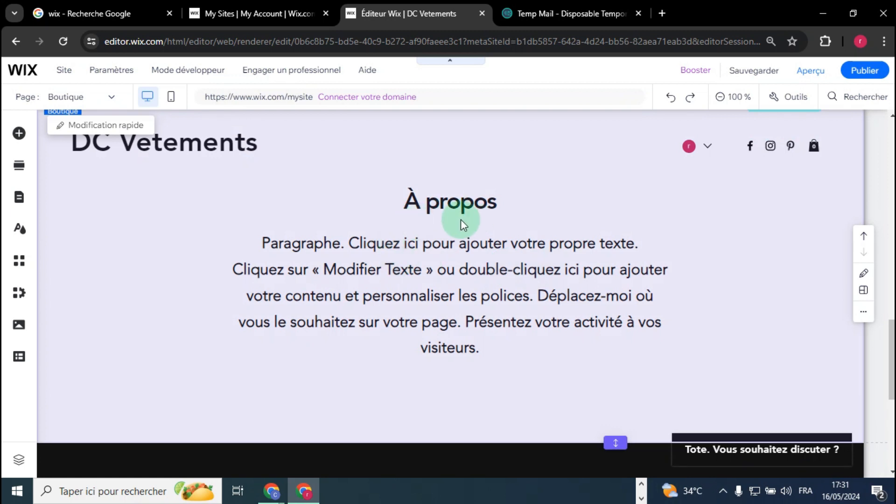
Open the À propos section heading for text editing and retype its final letter "s".
{"action": "left_click", "coordinate": [515, 224]}
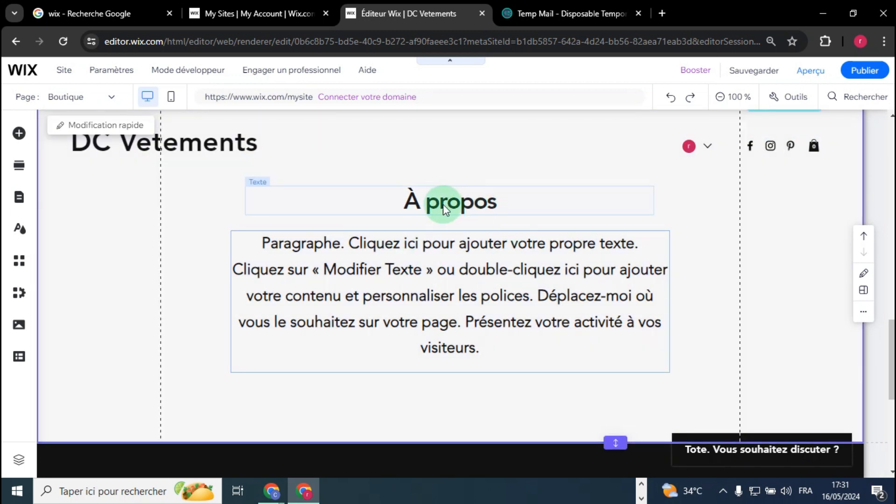
{"action": "double_click", "coordinate": [455, 205]}
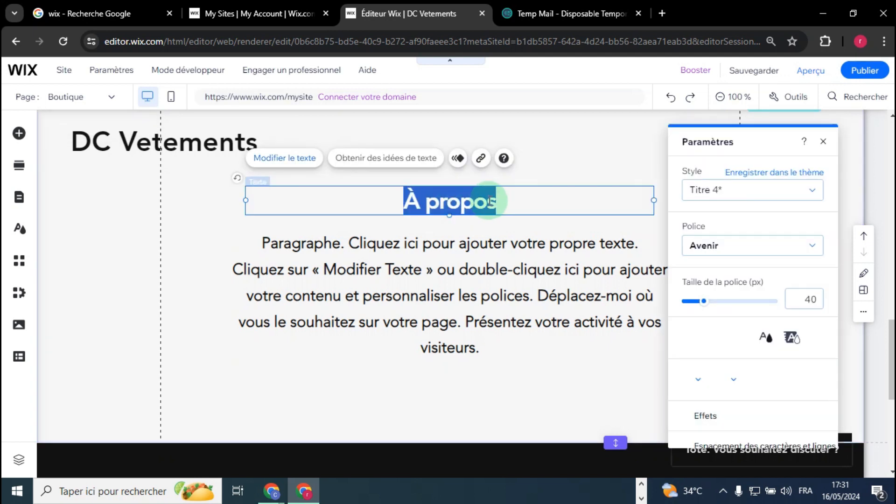
{"action": "left_click", "coordinate": [503, 201]}
{"action": "key", "text": "BackSpace"}
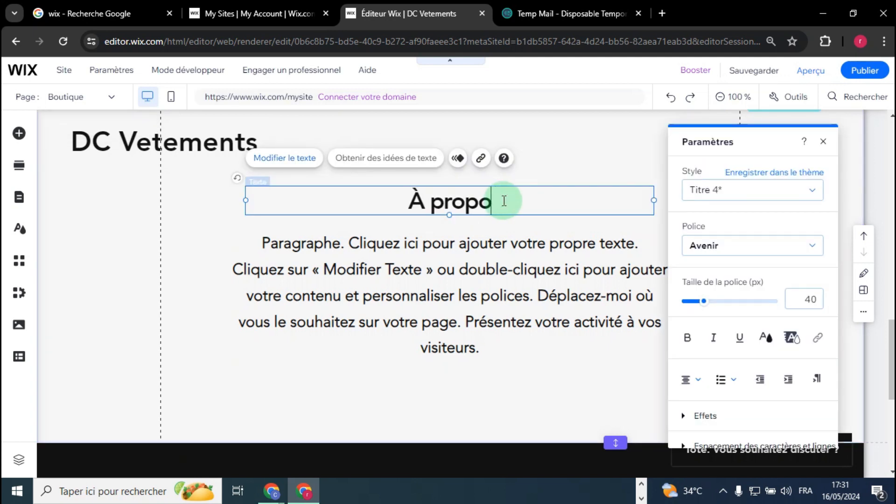
{"action": "type", "text": "s"}
{"action": "key", "text": "ctrl+a"}
{"action": "left_click", "coordinate": [504, 201]}
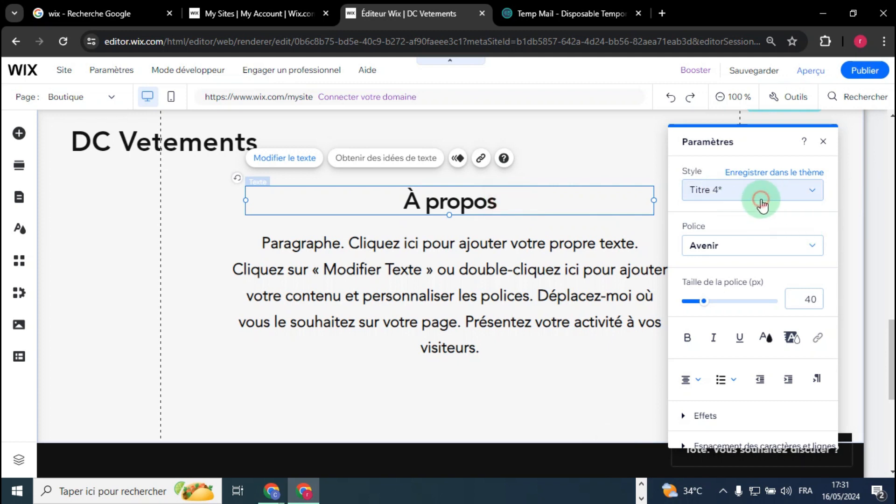
Examine the text style and font choices for the À propos heading, keeping Titre 4 and Avenir.
{"action": "left_click", "coordinate": [761, 199]}
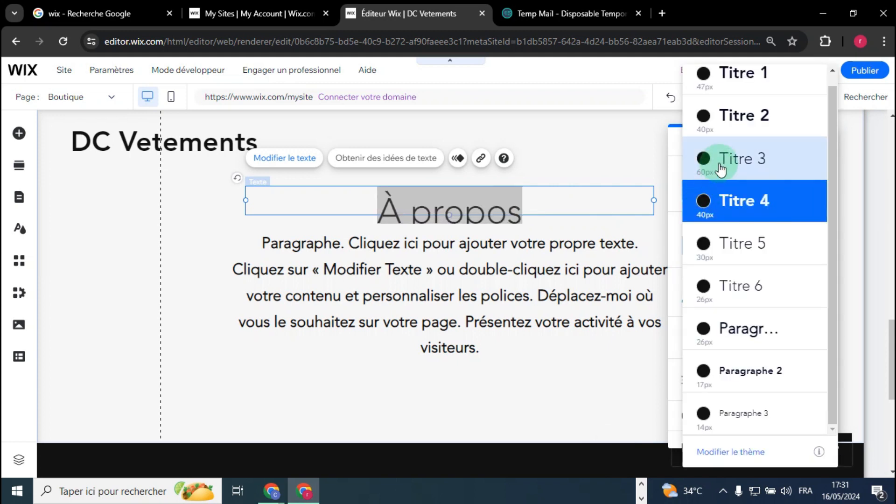
{"action": "left_click", "coordinate": [752, 200]}
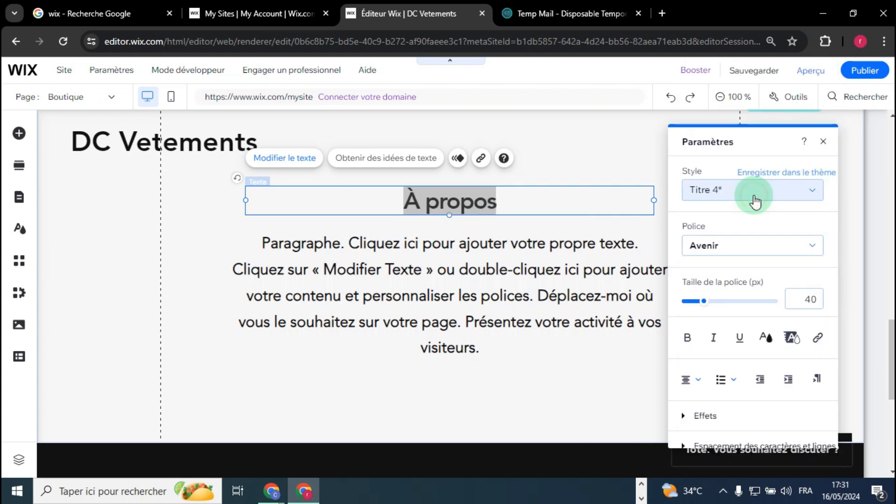
{"action": "left_click", "coordinate": [715, 246]}
{"action": "left_click", "coordinate": [848, 245]}
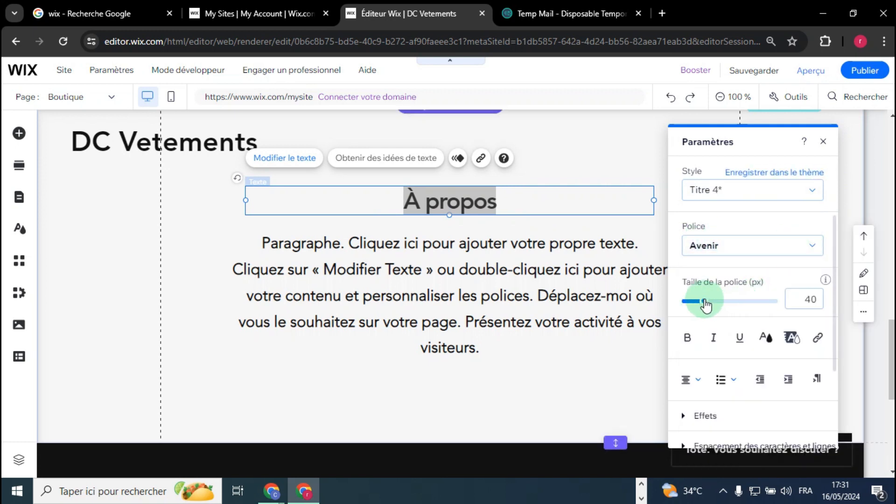
Set the À propos heading's font size to 54 px, review its remaining text formatting options and close the text settings.
{"action": "left_click_drag", "start_coordinate": [703, 303], "coordinate": [713, 302]}
{"action": "left_click", "coordinate": [688, 338]}
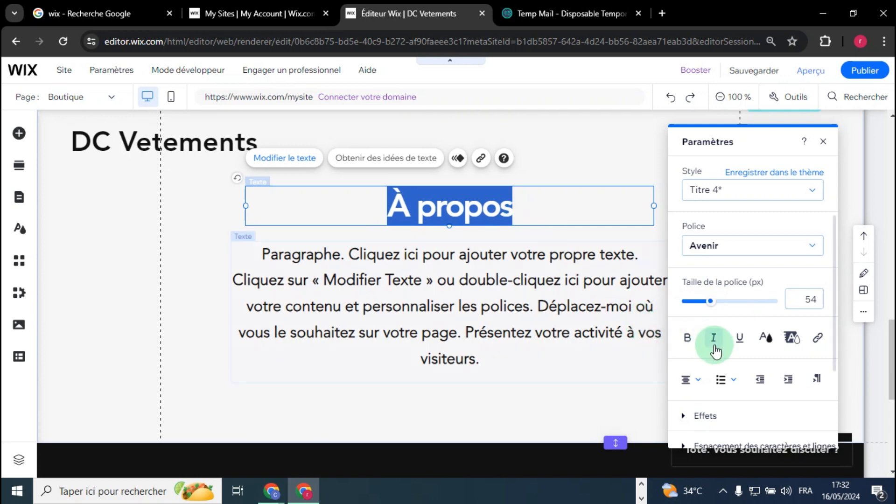
{"action": "left_click", "coordinate": [739, 345]}
{"action": "left_click", "coordinate": [766, 345]}
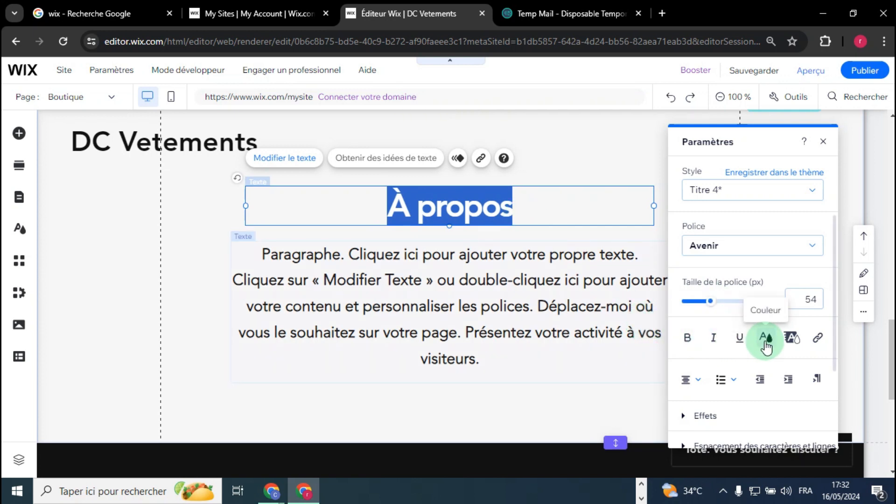
{"action": "left_click", "coordinate": [768, 345]}
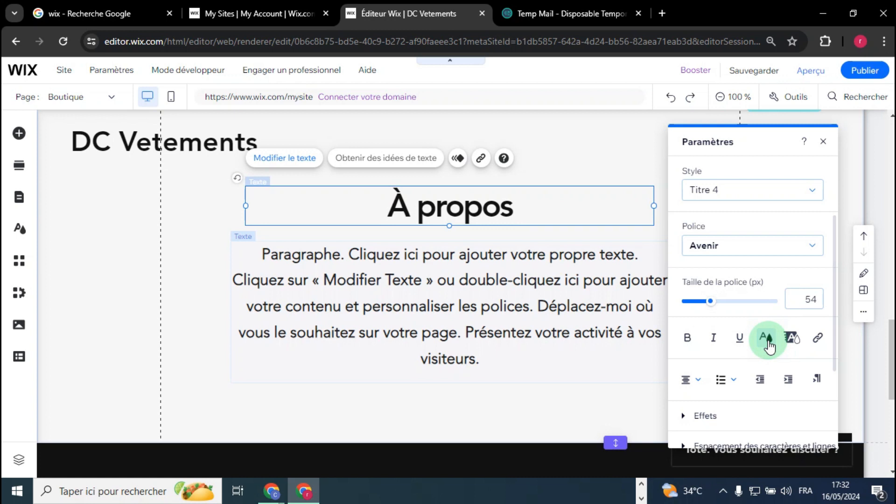
{"action": "left_click", "coordinate": [829, 280]}
{"action": "scroll", "coordinate": [733, 352], "scroll_direction": "down", "scroll_amount": 3}
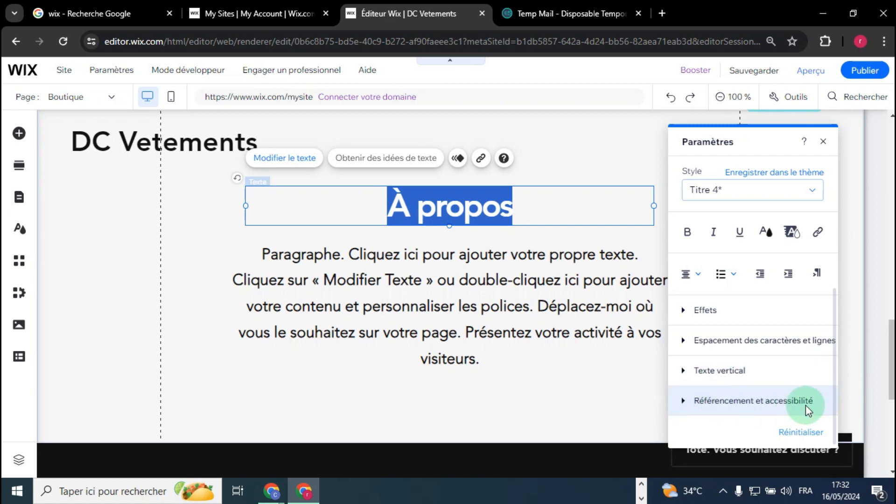
{"action": "left_click", "coordinate": [823, 141]}
Inspect the footer's subscription form, store policy links and contact text block, checking the contact block's text settings.
{"action": "scroll", "coordinate": [686, 309], "scroll_direction": "down", "scroll_amount": 7}
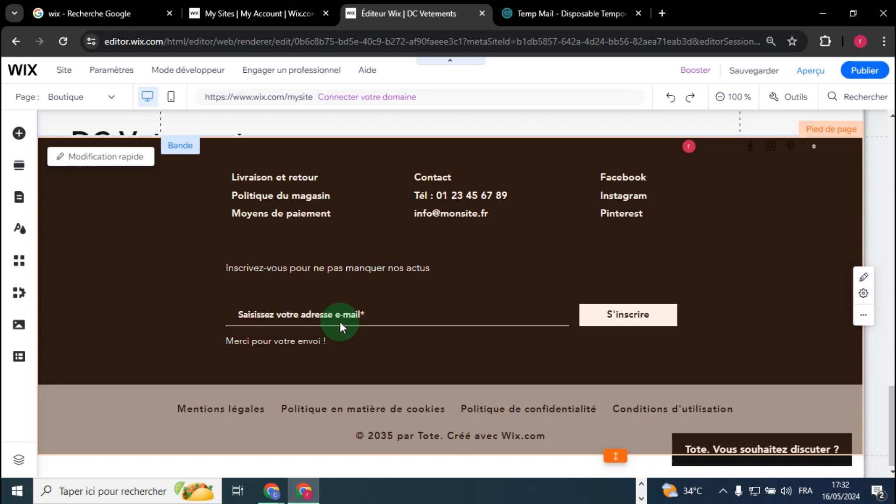
{"action": "left_click", "coordinate": [433, 315]}
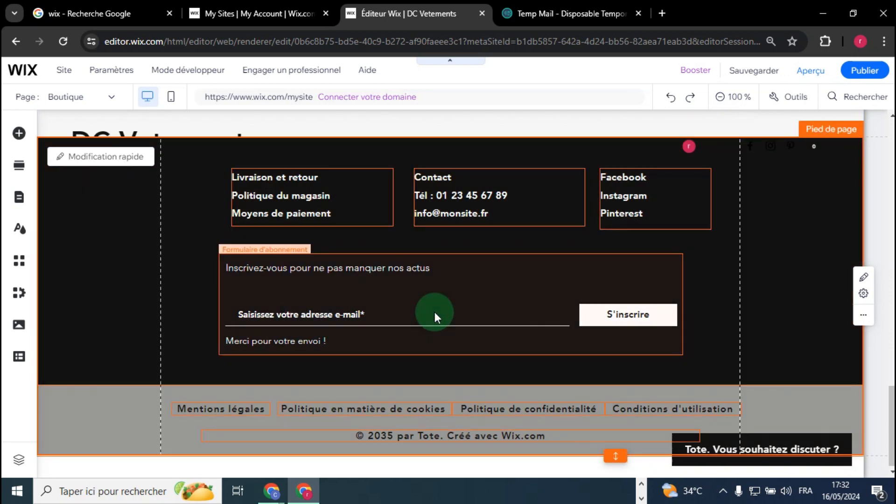
{"action": "left_click", "coordinate": [435, 298]}
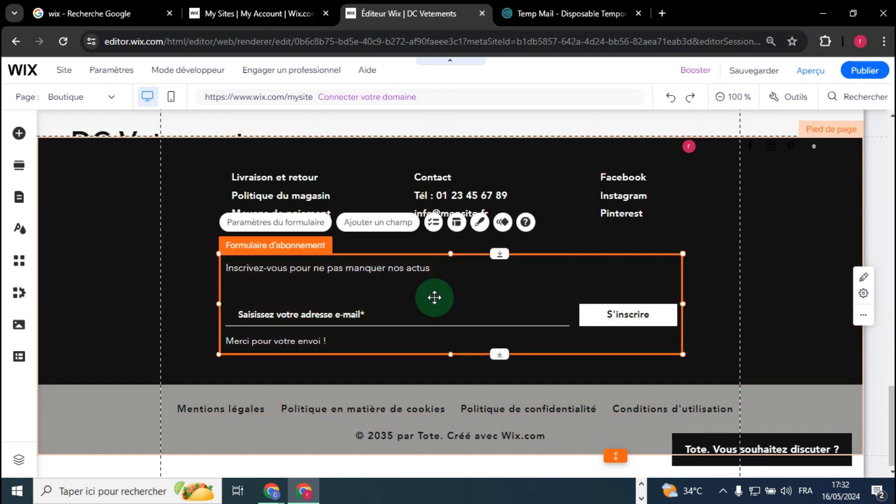
{"action": "left_click", "coordinate": [299, 199]}
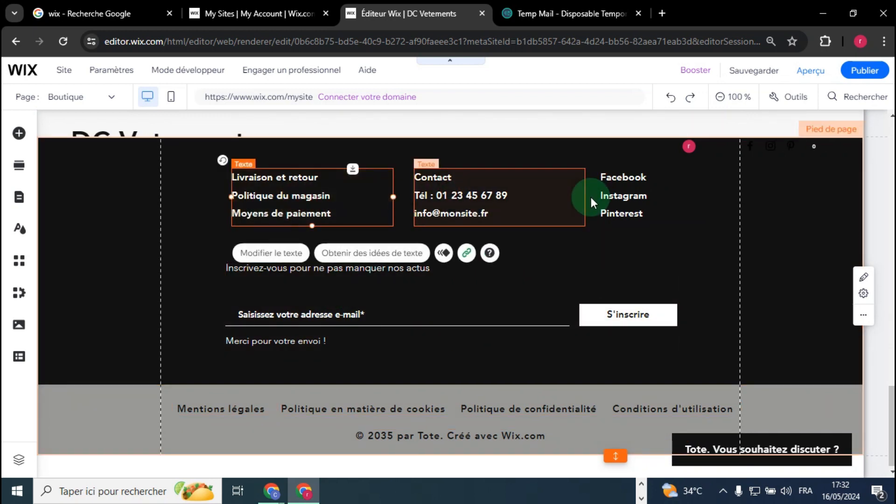
{"action": "left_click", "coordinate": [448, 197]}
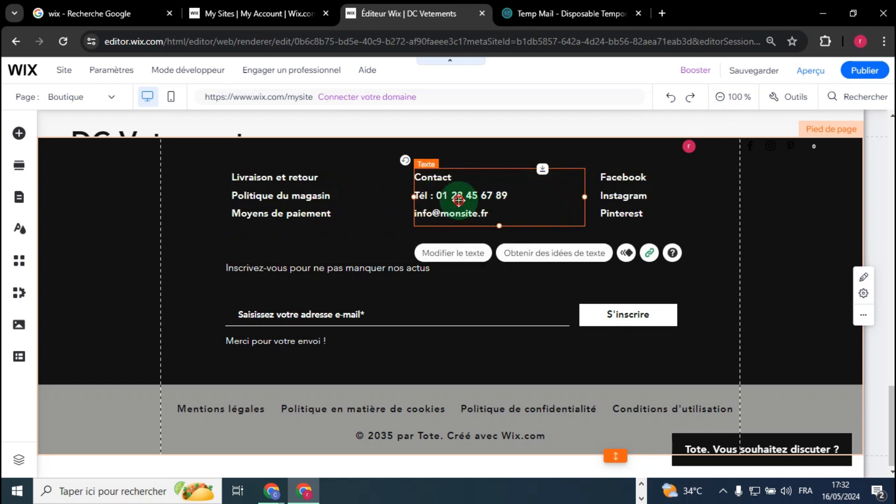
{"action": "double_click", "coordinate": [458, 200]}
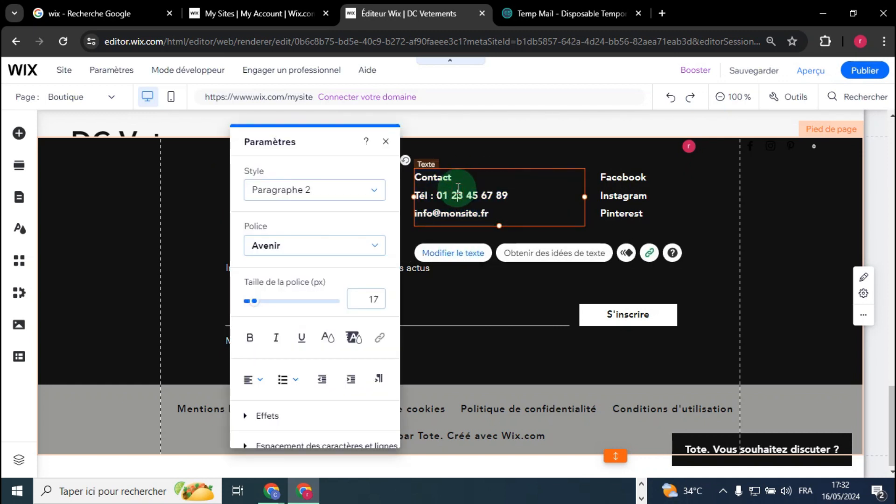
{"action": "left_click", "coordinate": [473, 281]}
{"action": "left_click", "coordinate": [473, 281]}
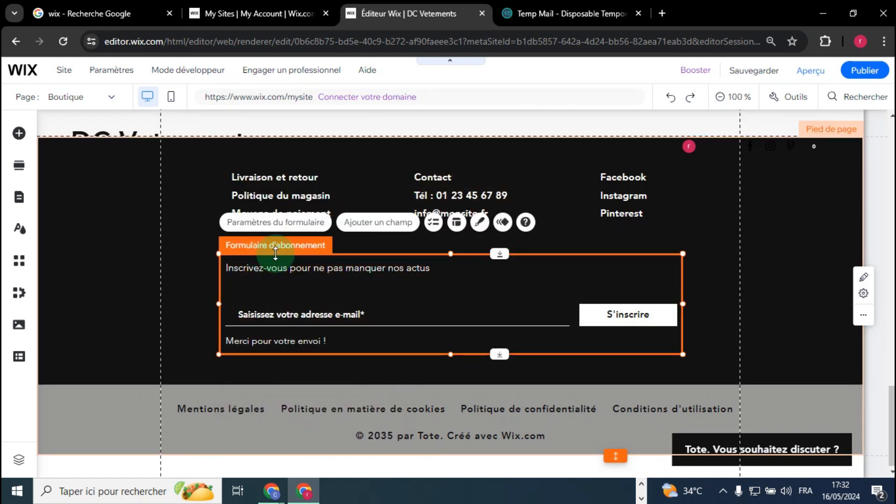
{"action": "left_click", "coordinate": [167, 271]}
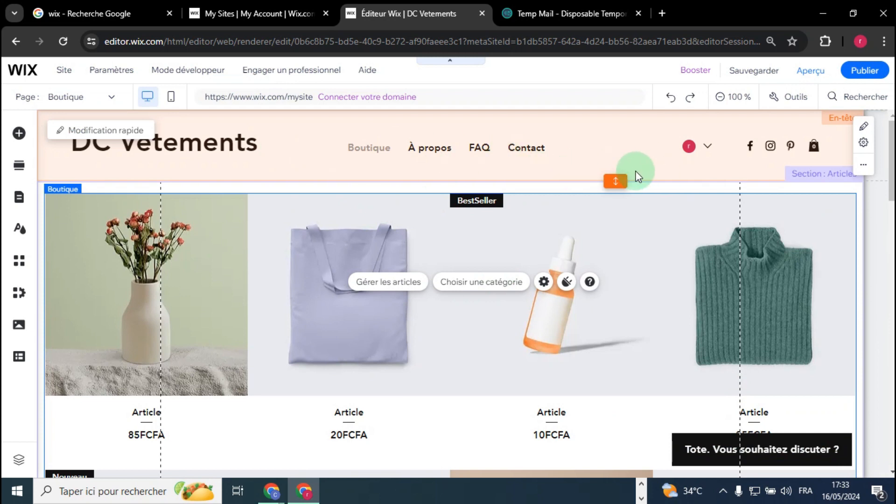
Preview the site, look through the Boutique page down to the À propos section, and return to the editor.
{"action": "left_click", "coordinate": [811, 75]}
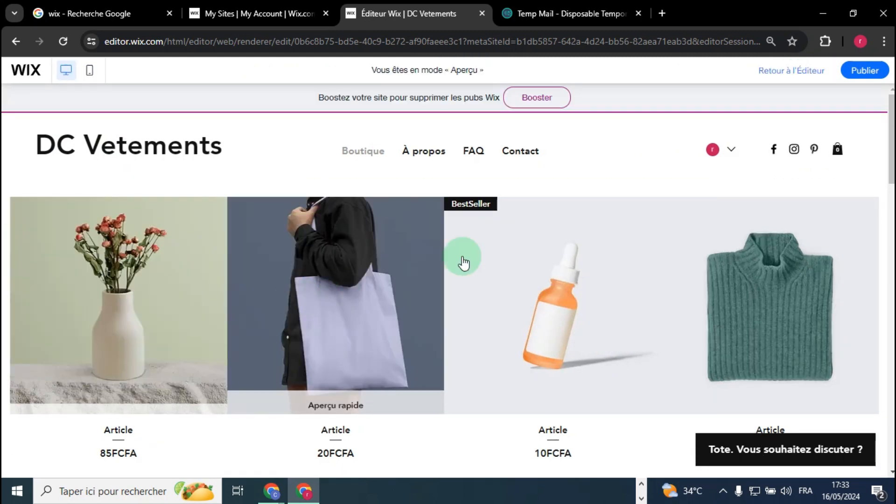
{"action": "scroll", "coordinate": [445, 327], "scroll_direction": "down", "scroll_amount": 12}
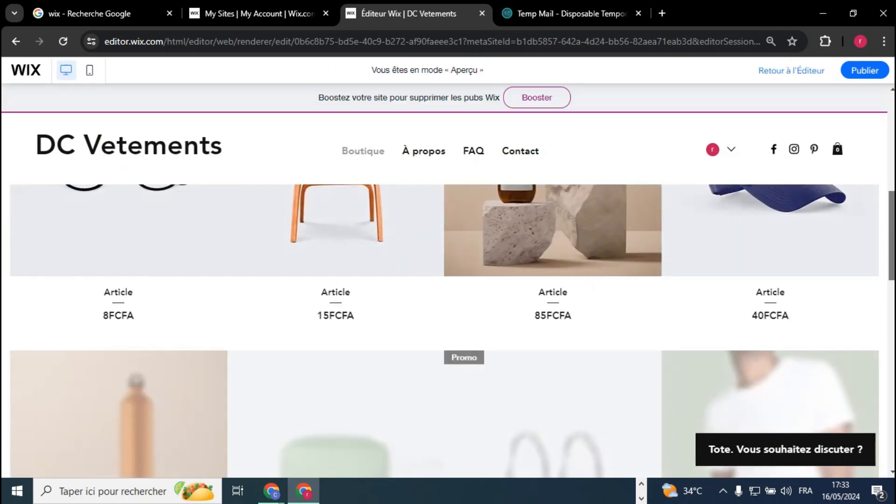
{"action": "scroll", "coordinate": [448, 327], "scroll_direction": "down", "scroll_amount": 10}
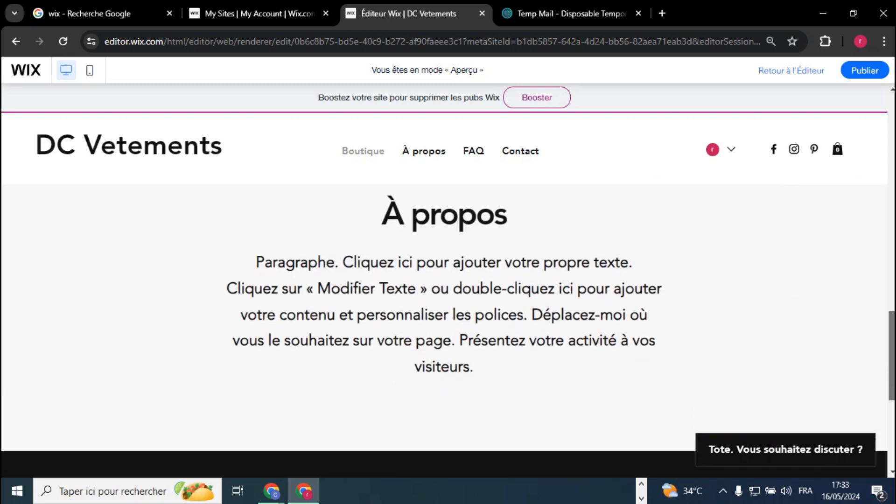
{"action": "scroll", "coordinate": [448, 327], "scroll_direction": "up", "scroll_amount": 20}
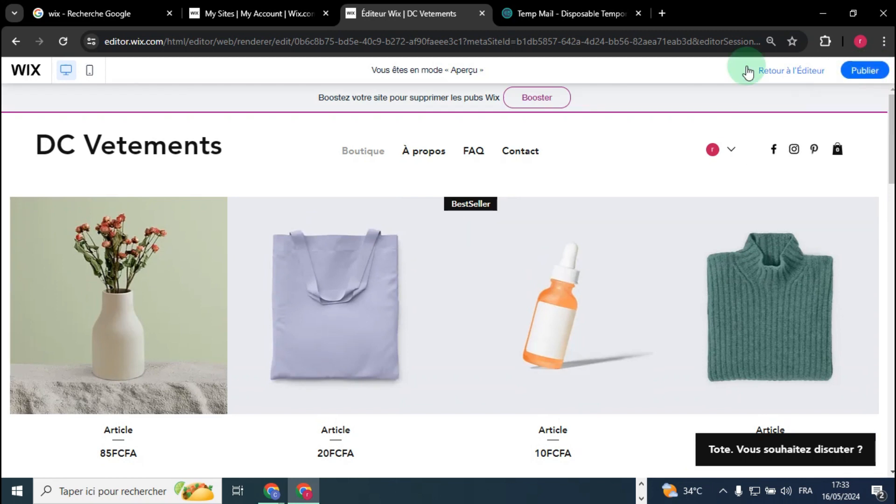
{"action": "left_click", "coordinate": [798, 74]}
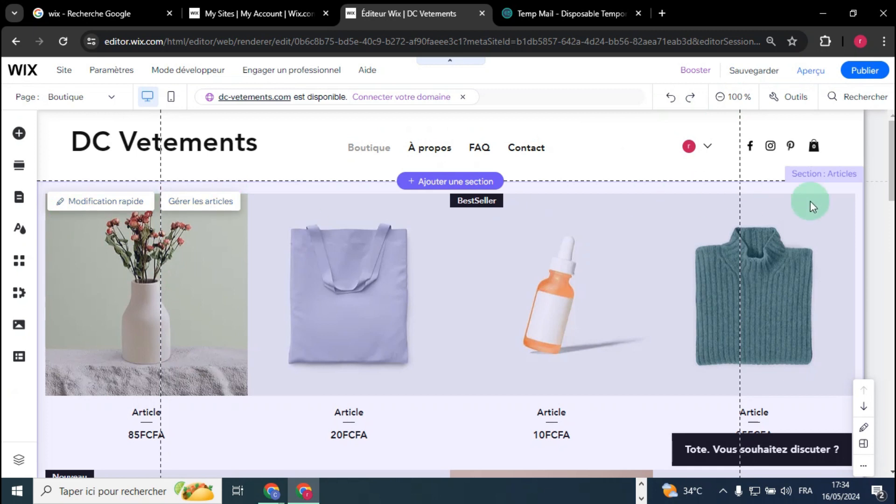
Preview the site again and open the banner's Booster link in a new browser tab to view the Premium plans.
{"action": "scroll", "coordinate": [835, 257], "scroll_direction": "down", "scroll_amount": 5}
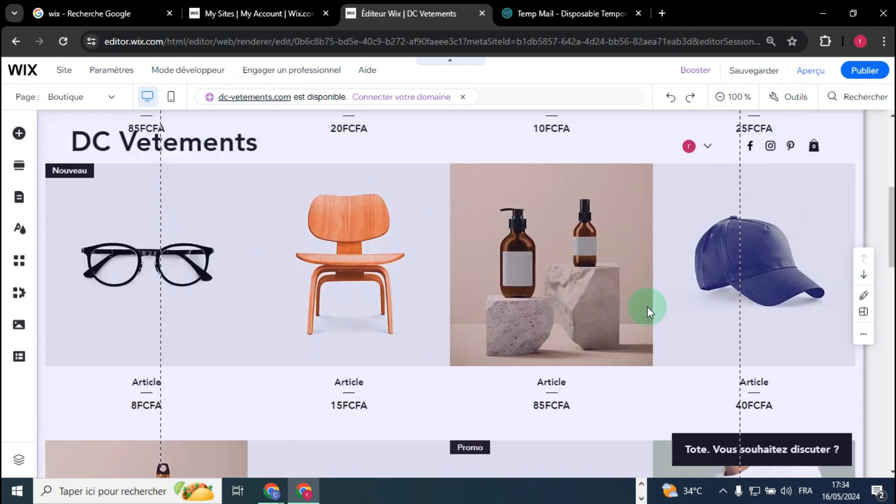
{"action": "scroll", "coordinate": [791, 259], "scroll_direction": "up", "scroll_amount": 5}
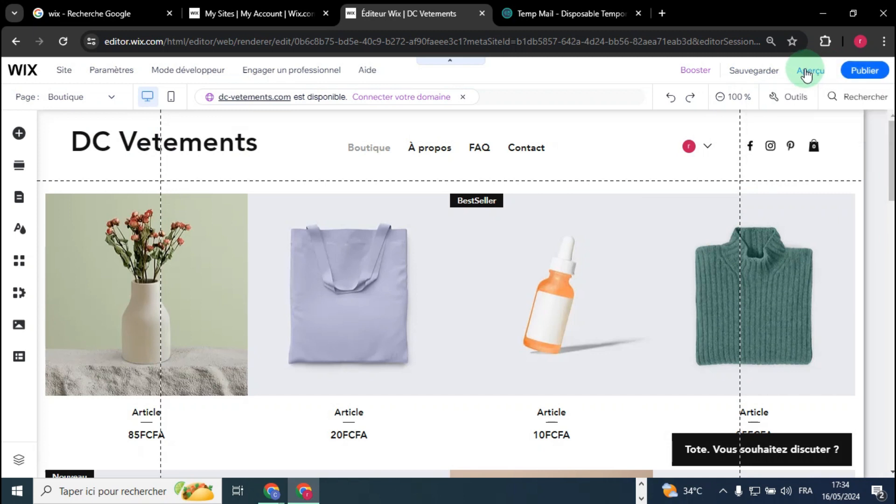
{"action": "left_click", "coordinate": [816, 71]}
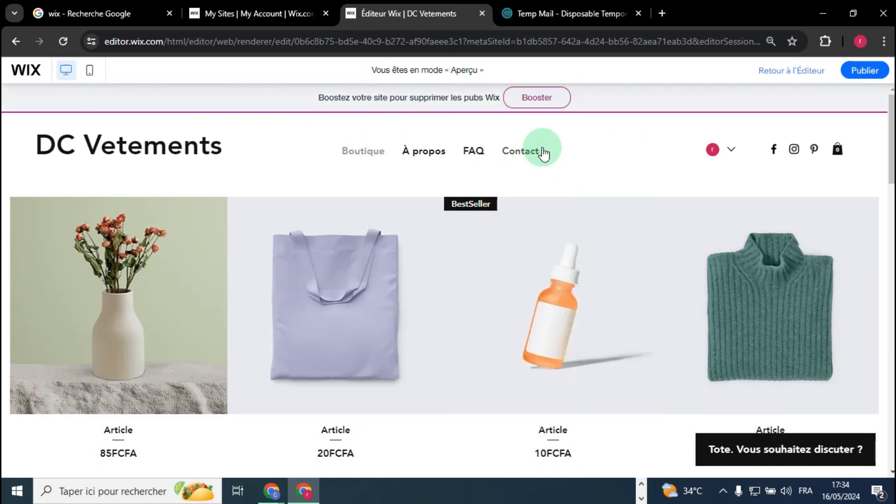
{"action": "right_click", "coordinate": [543, 104]}
{"action": "left_click", "coordinate": [568, 113]}
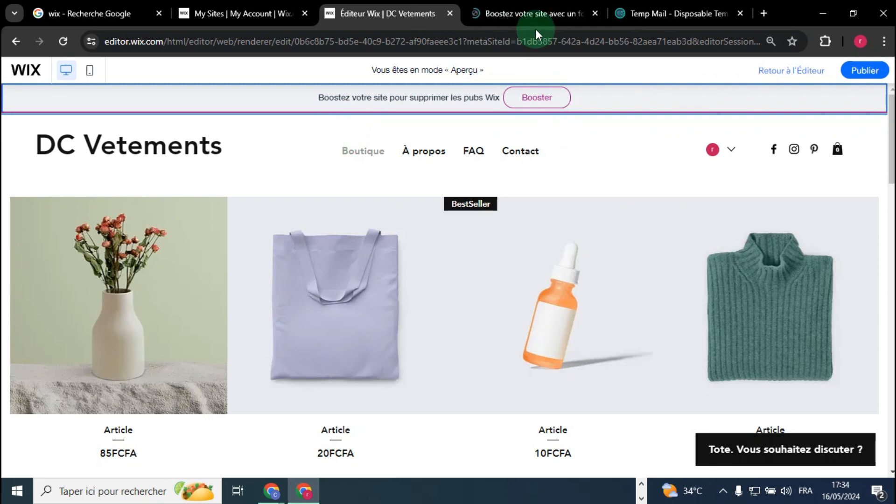
{"action": "left_click", "coordinate": [544, 103]}
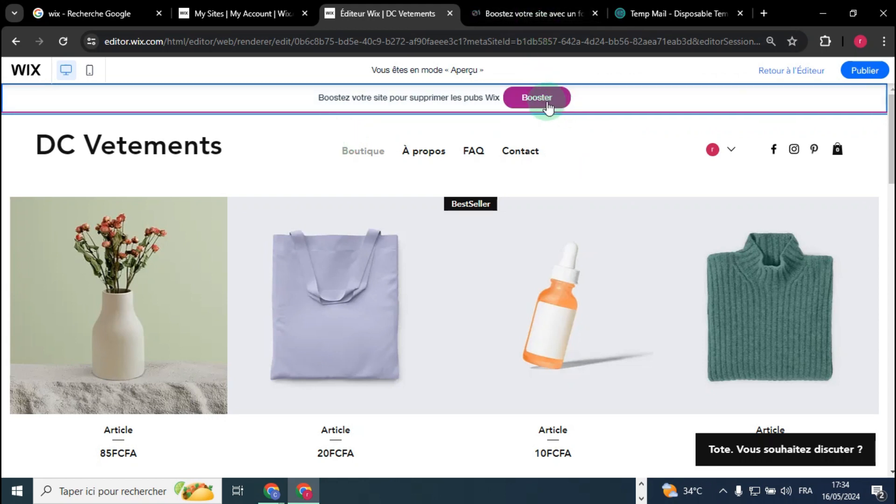
{"action": "left_click", "coordinate": [561, 14]}
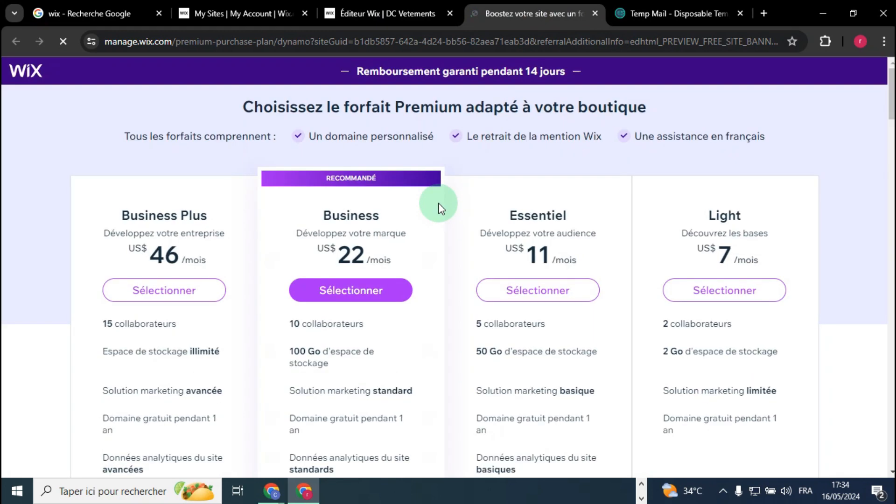
Compare the Business Plus, Business, Essentiel and Light plans' prices and features, including the free domain, and return to the site preview.
{"action": "scroll", "coordinate": [814, 268], "scroll_direction": "down", "scroll_amount": 3}
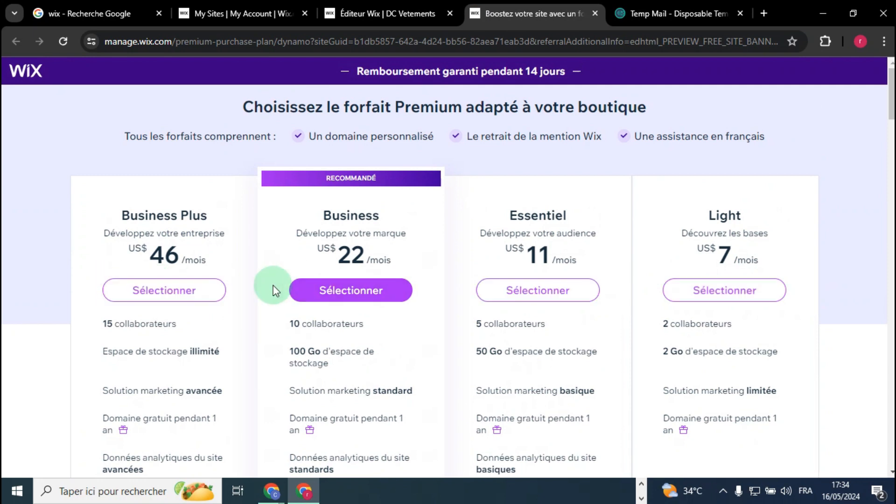
{"action": "scroll", "coordinate": [836, 256], "scroll_direction": "down", "scroll_amount": 3}
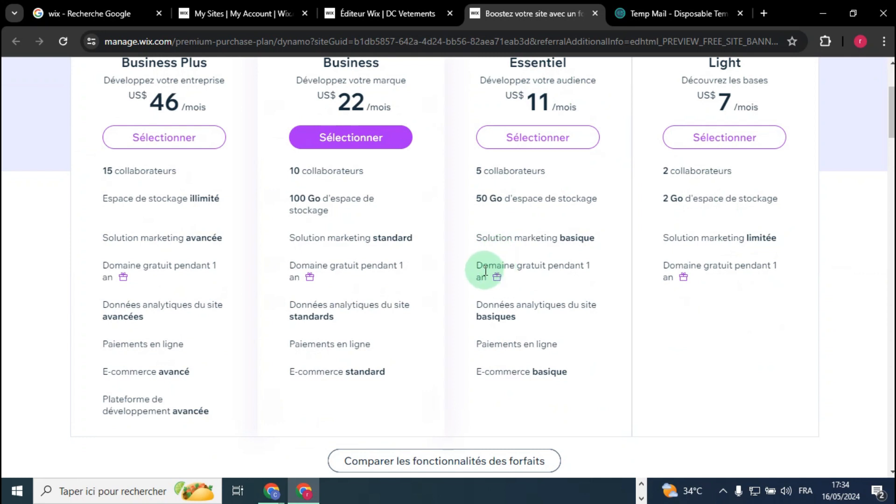
{"action": "left_click_drag", "start_coordinate": [481, 269], "coordinate": [578, 280]}
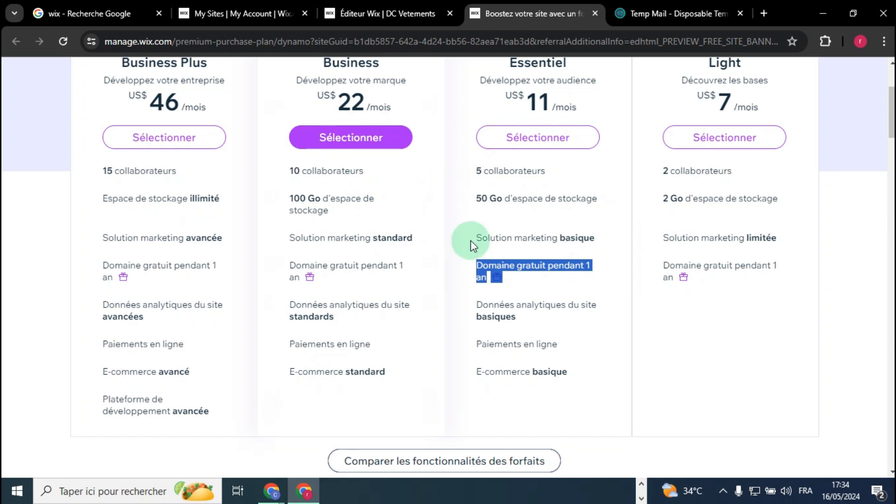
{"action": "left_click", "coordinate": [525, 265]}
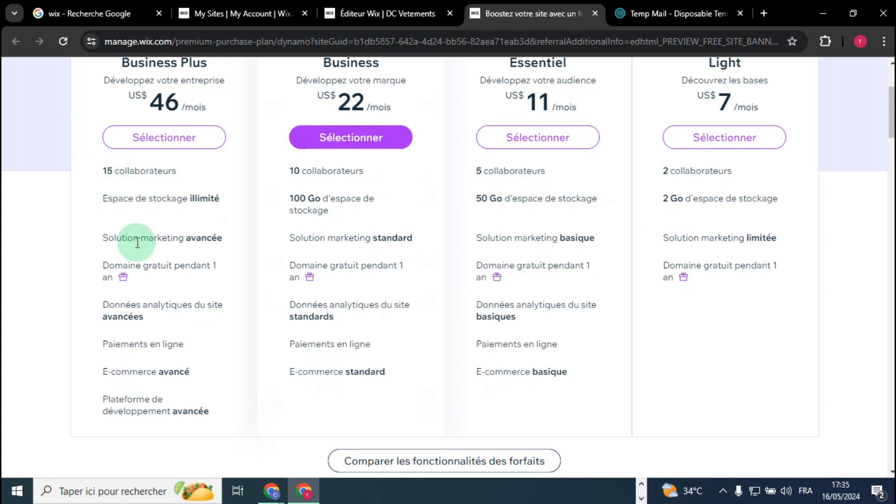
{"action": "scroll", "coordinate": [543, 222], "scroll_direction": "up", "scroll_amount": 3}
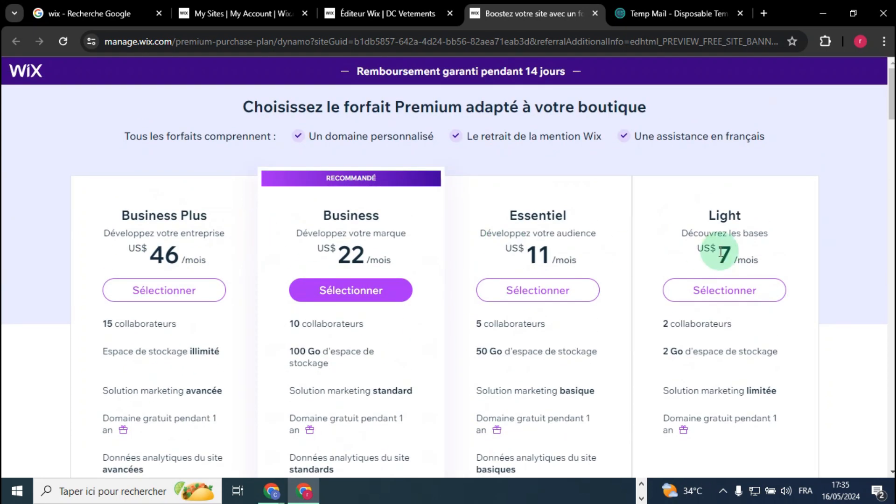
{"action": "scroll", "coordinate": [763, 241], "scroll_direction": "down", "scroll_amount": 3}
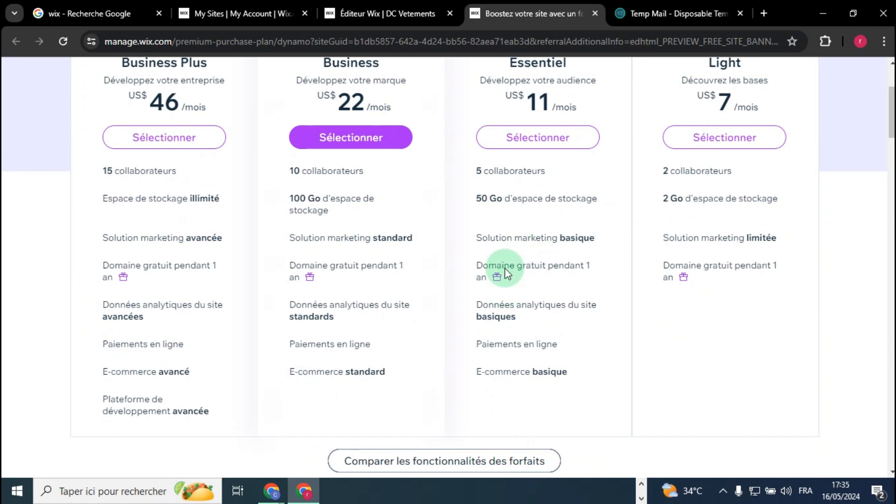
{"action": "left_click", "coordinate": [420, 21]}
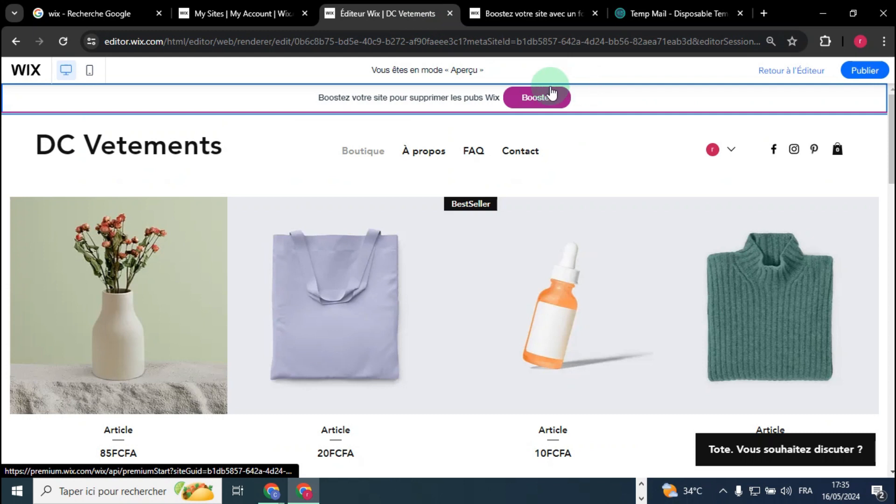
{"action": "left_click", "coordinate": [531, 15]}
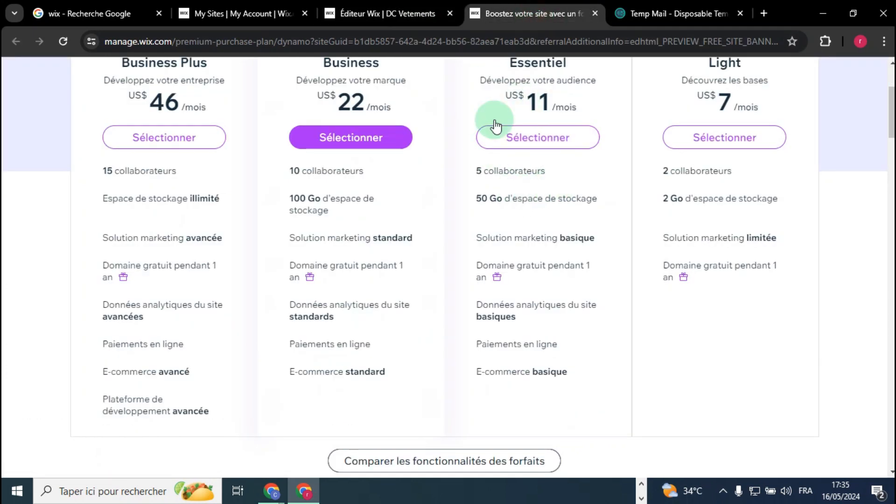
{"action": "left_click", "coordinate": [394, 10]}
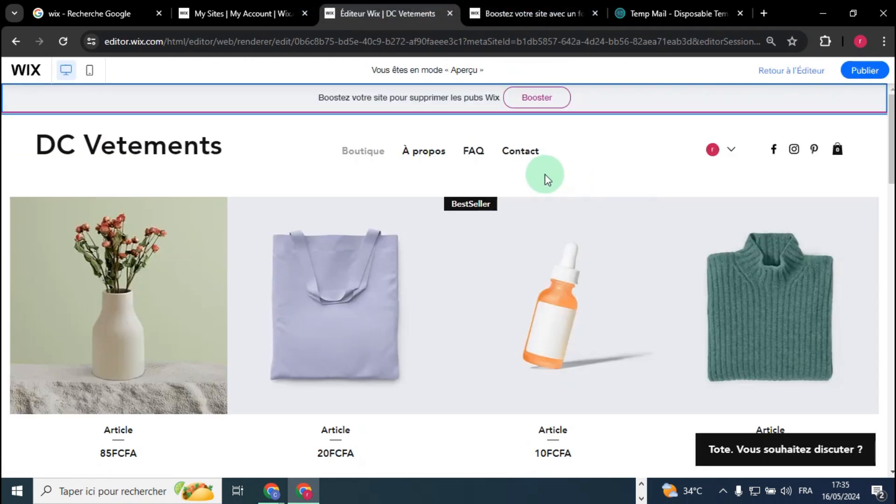